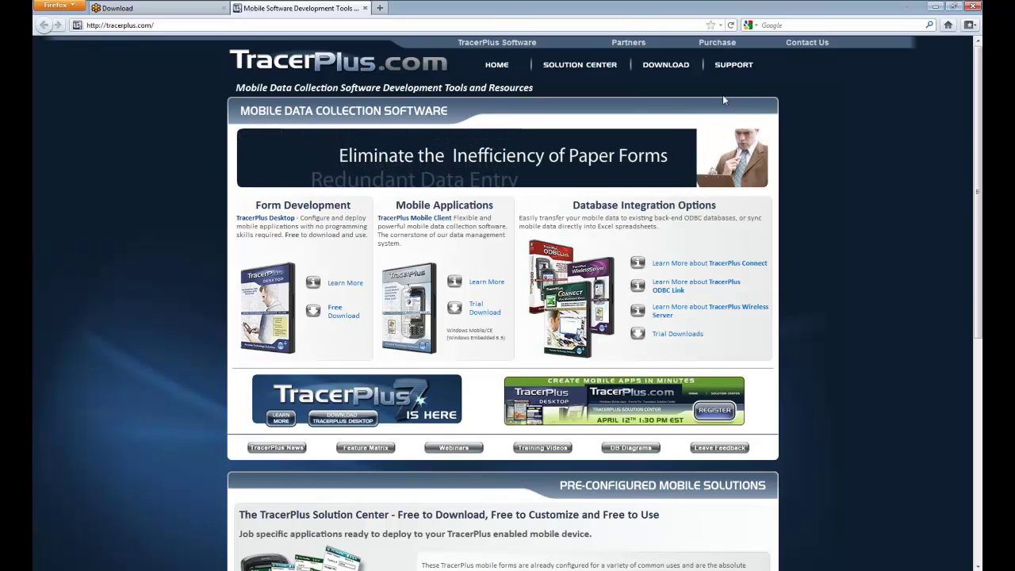
# Step: Open the page listing all TracerPlus downloads and look through the available products
pyautogui.moveTo(668, 66)
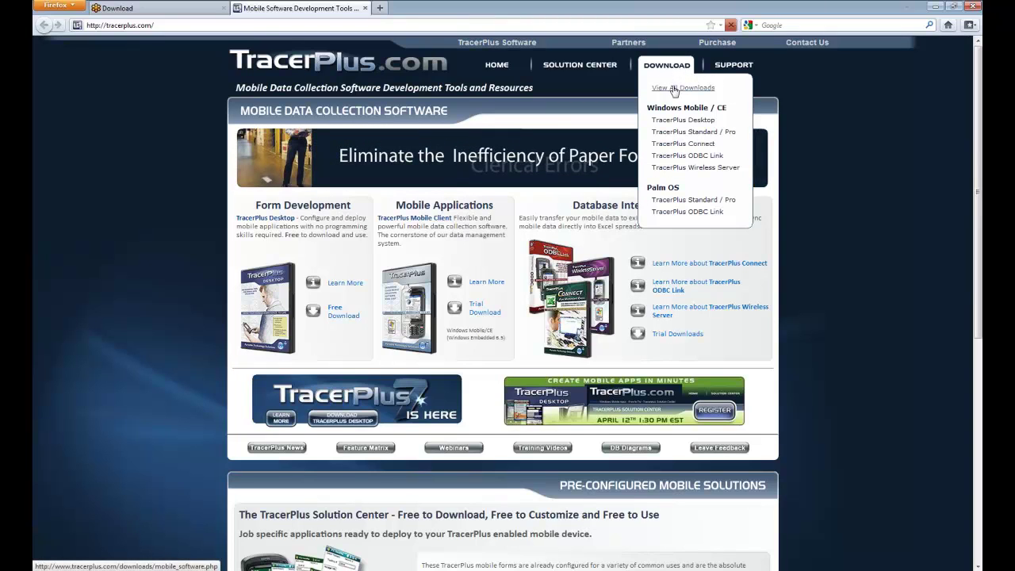
pyautogui.click(673, 88)
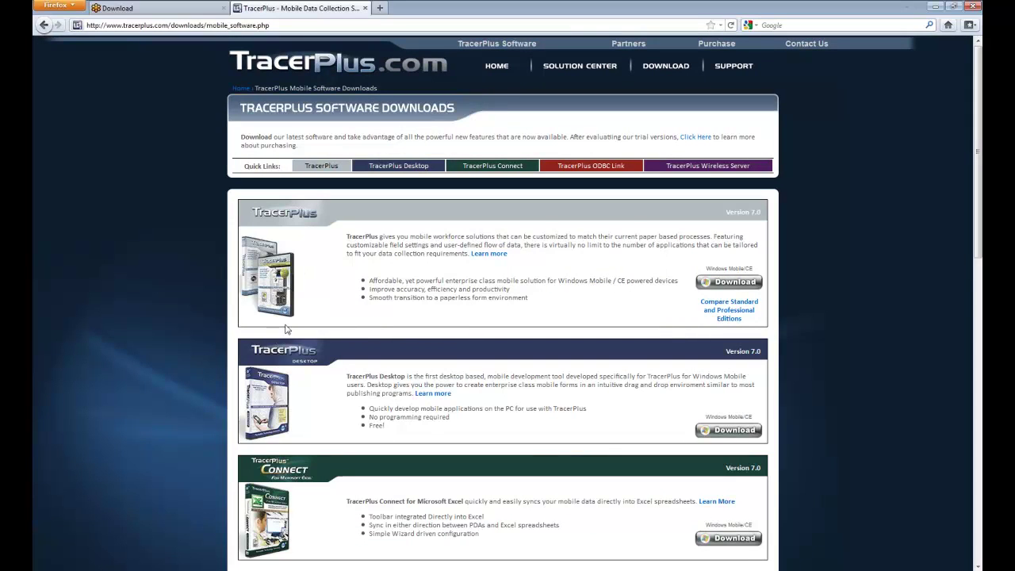
pyautogui.scroll(-2, 251, 364)
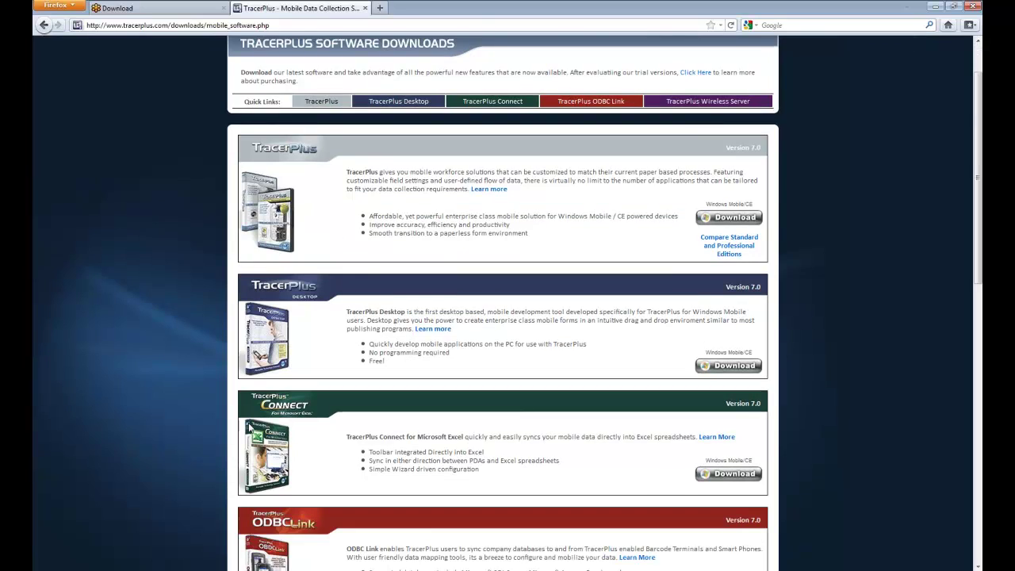
pyautogui.scroll(-2, 250, 427)
pyautogui.scroll(4, 250, 427)
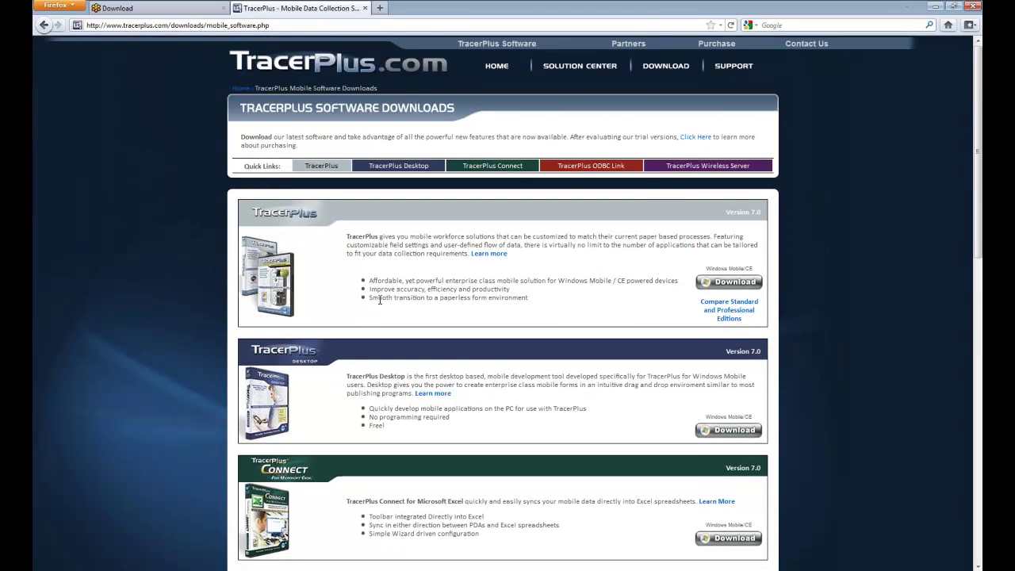
pyautogui.moveTo(565, 77)
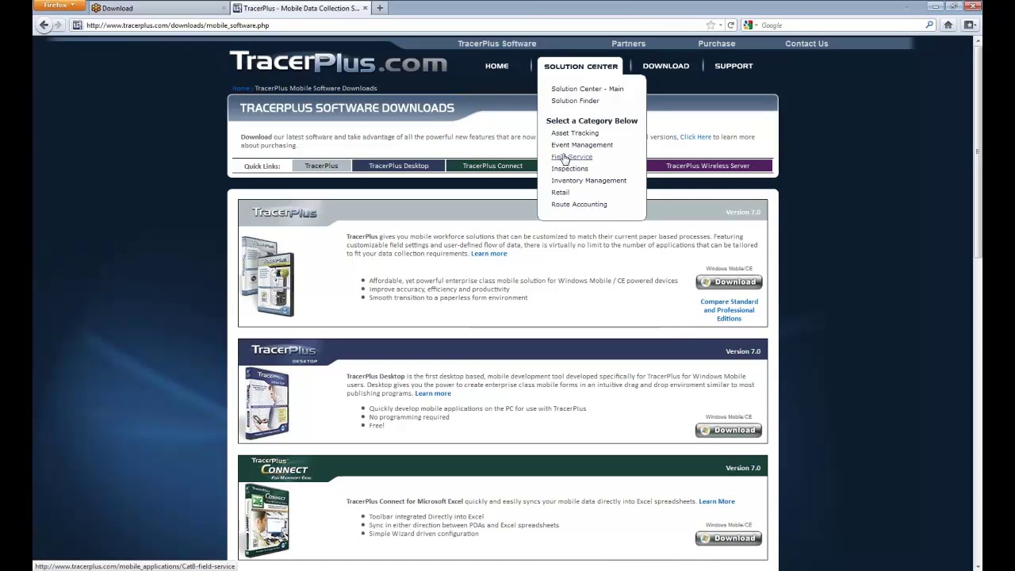
pyautogui.moveTo(723, 78)
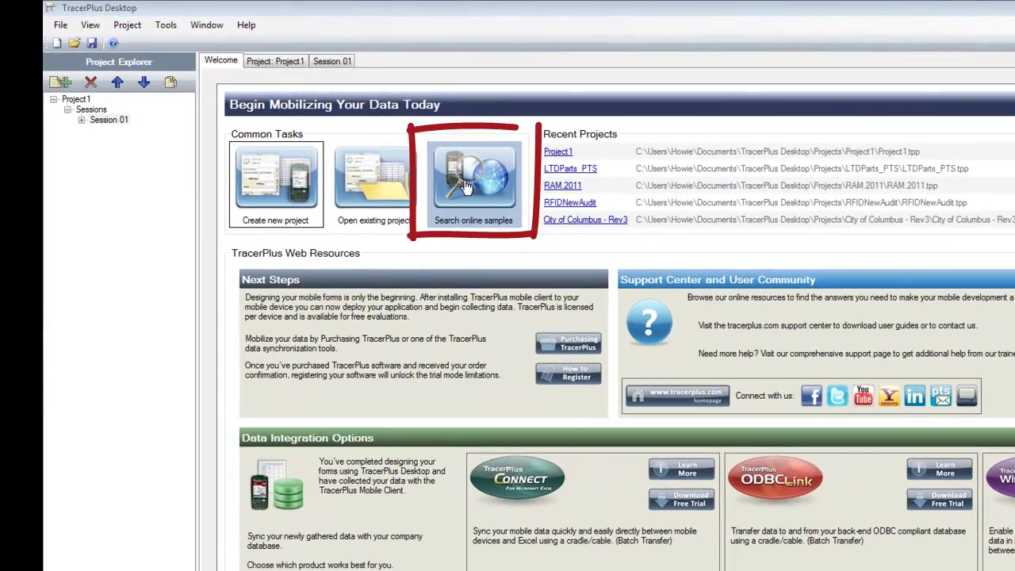
# Step: Switch to TracerPlus Desktop, start a search of the online samples and browse the Asset Tracking category
pyautogui.click(476, 178)
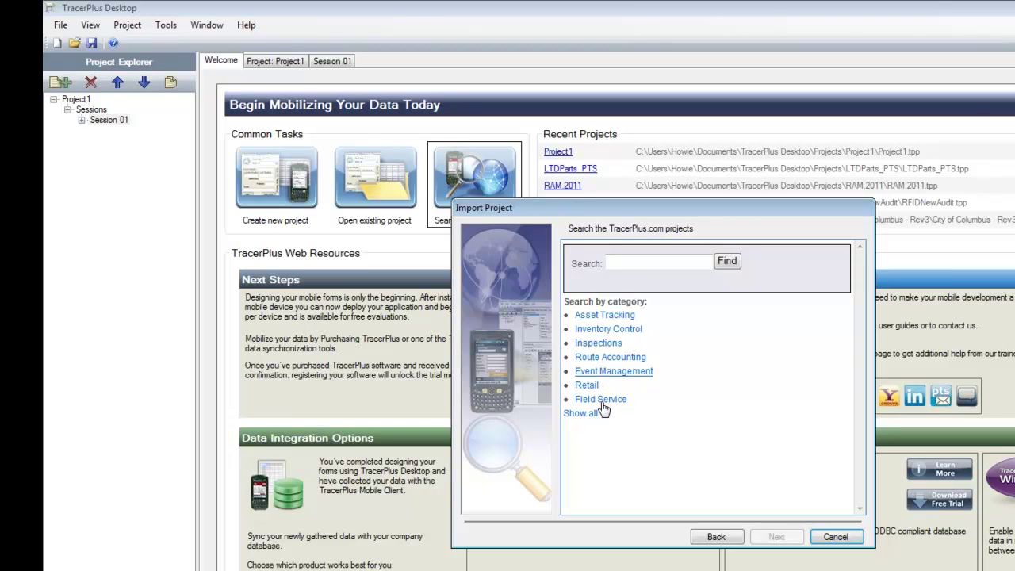
pyautogui.click(593, 317)
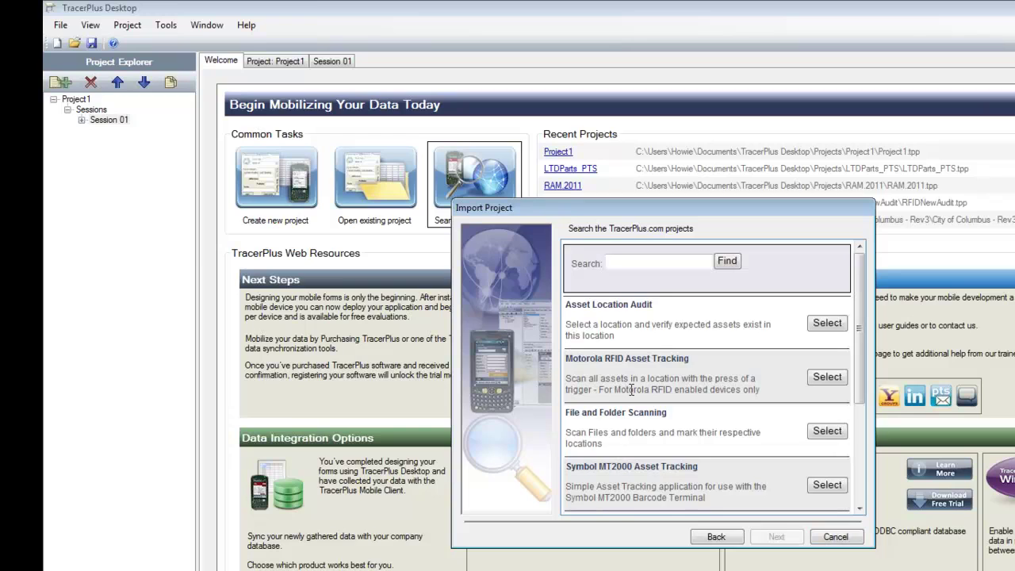
pyautogui.scroll(-5, 631, 389)
pyautogui.scroll(5, 724, 383)
pyautogui.scroll(-3, 723, 341)
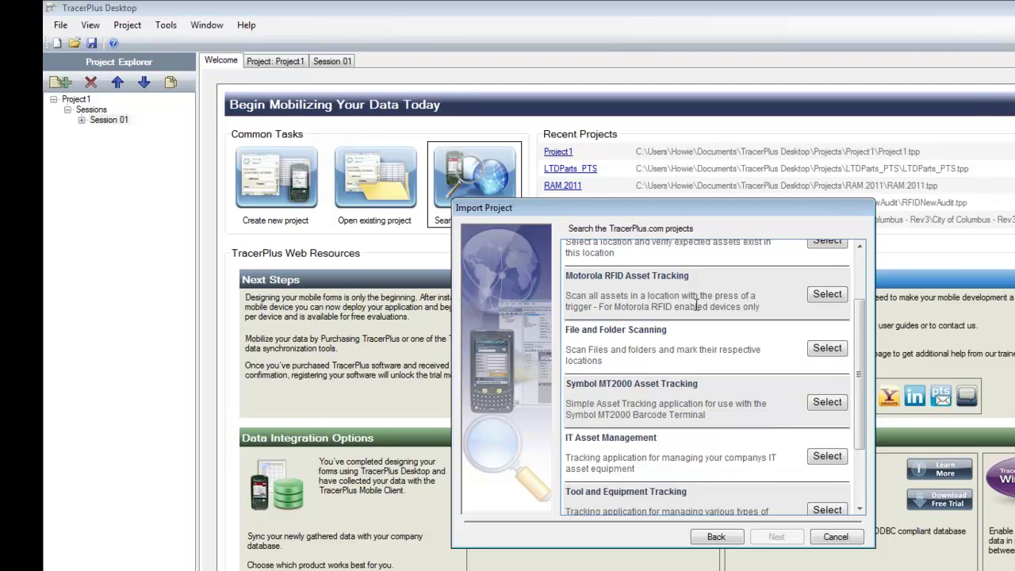
# Step: Review the File and Folder Scanning sample's description and form preview, and return to the category list
pyautogui.click(827, 350)
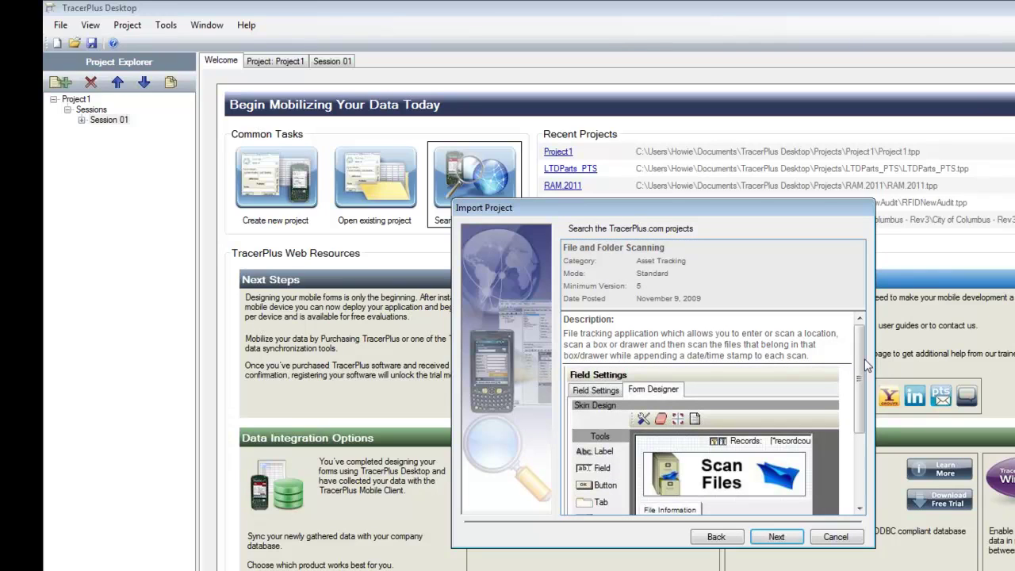
pyautogui.moveTo(862, 365)
pyautogui.mouseDown()
pyautogui.moveTo(857, 422)
pyautogui.moveTo(856, 363)
pyautogui.mouseUp()
pyautogui.moveTo(860, 341); pyautogui.dragTo(859, 409)
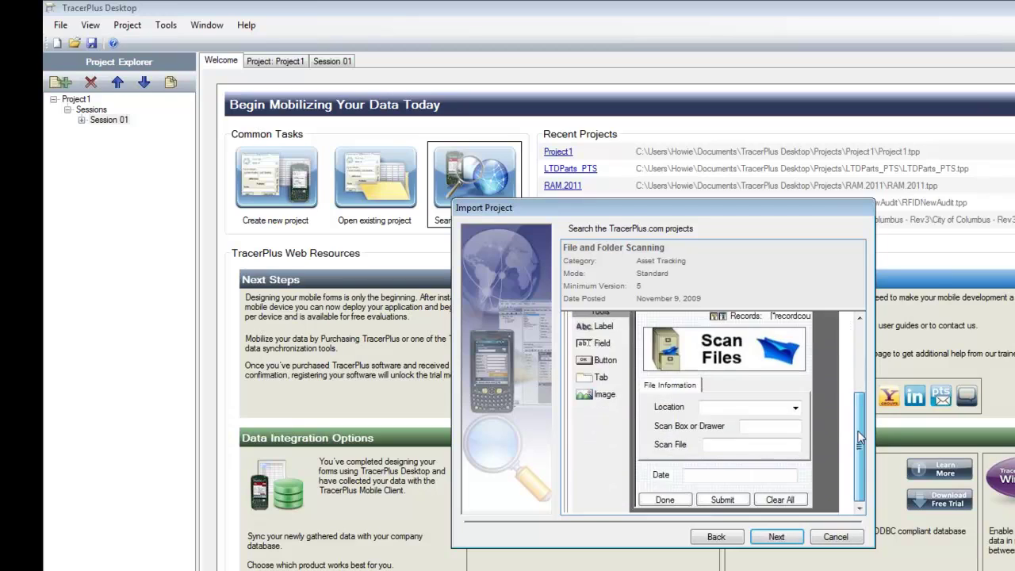
pyautogui.click(716, 537)
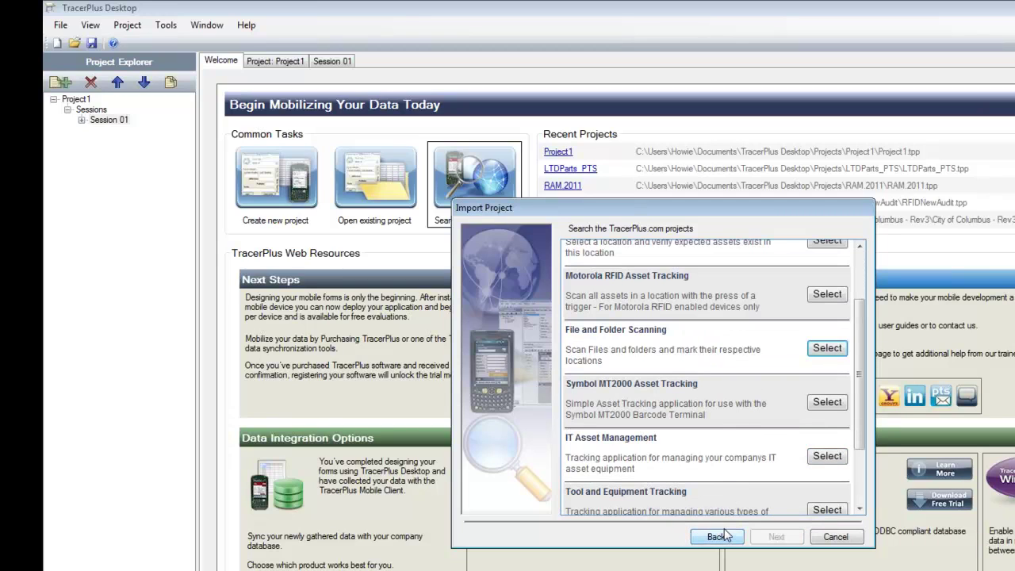
pyautogui.click(718, 537)
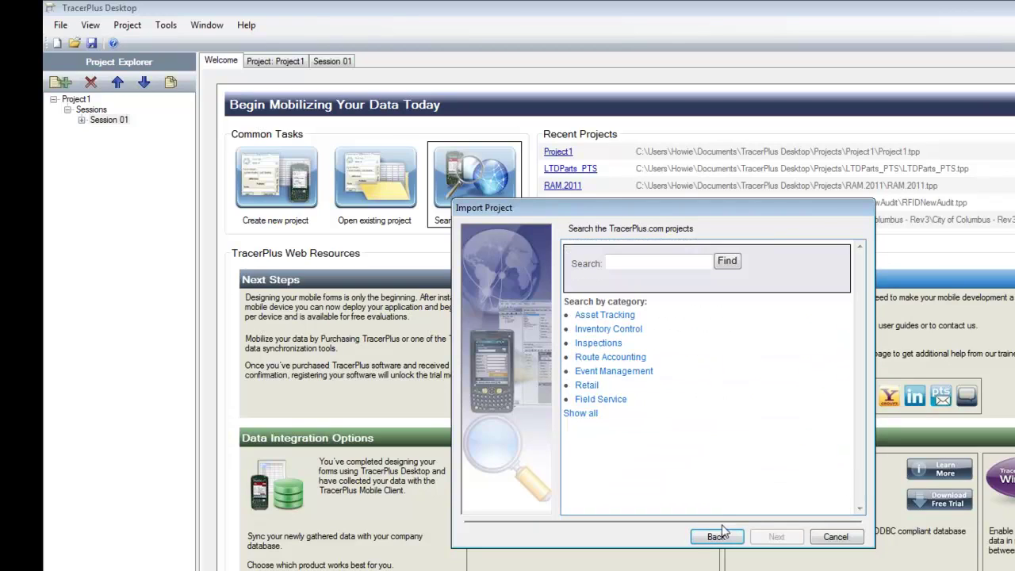
# Step: Select the Internal Package Track sample from the Route Accounting category and review its form preview
pyautogui.click(610, 363)
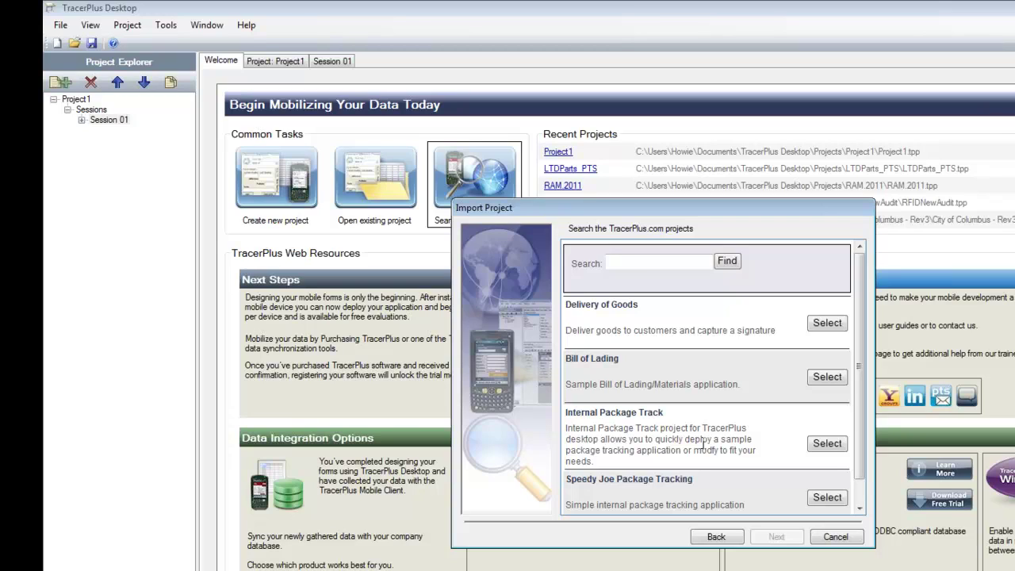
pyautogui.click(826, 446)
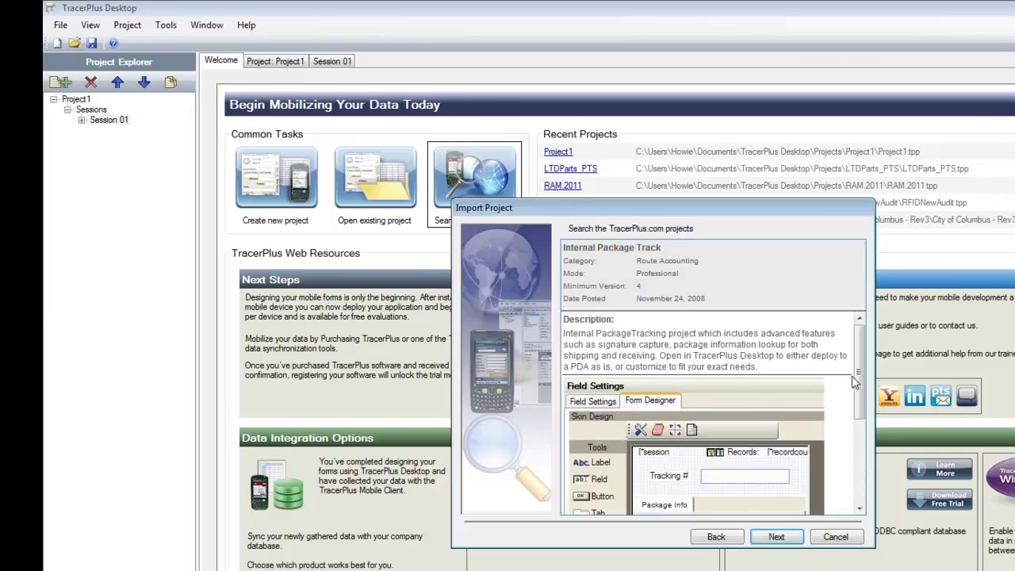
pyautogui.moveTo(854, 358); pyautogui.dragTo(862, 406)
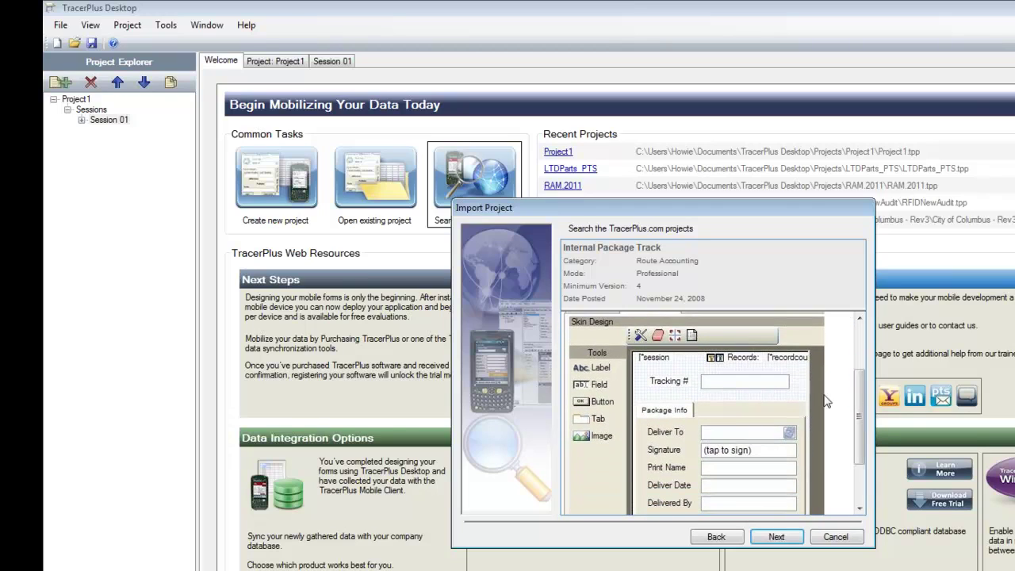
# Step: Import the sample under the name Internal Package Track in the default location and open the project
pyautogui.click(776, 538)
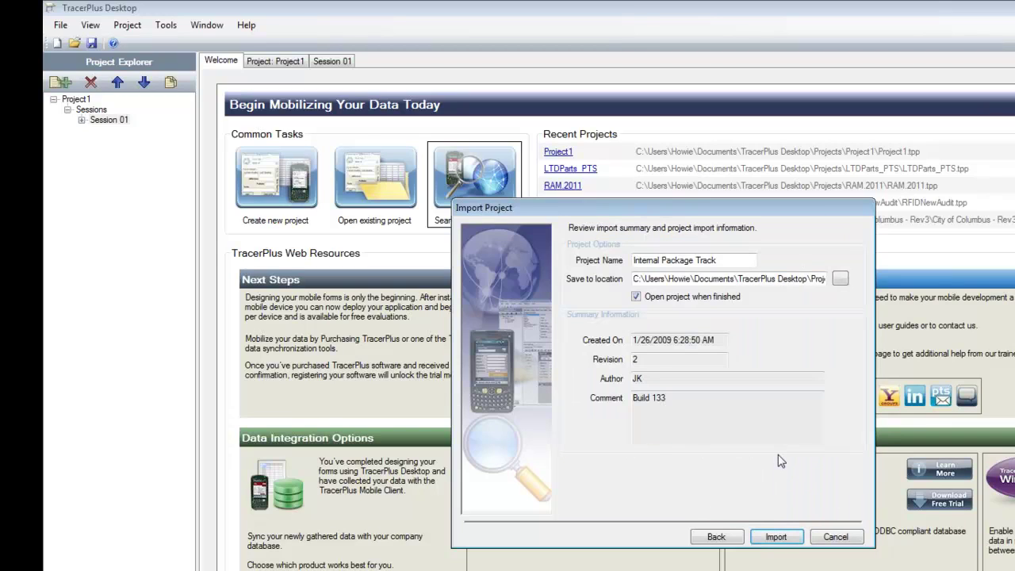
pyautogui.click(778, 538)
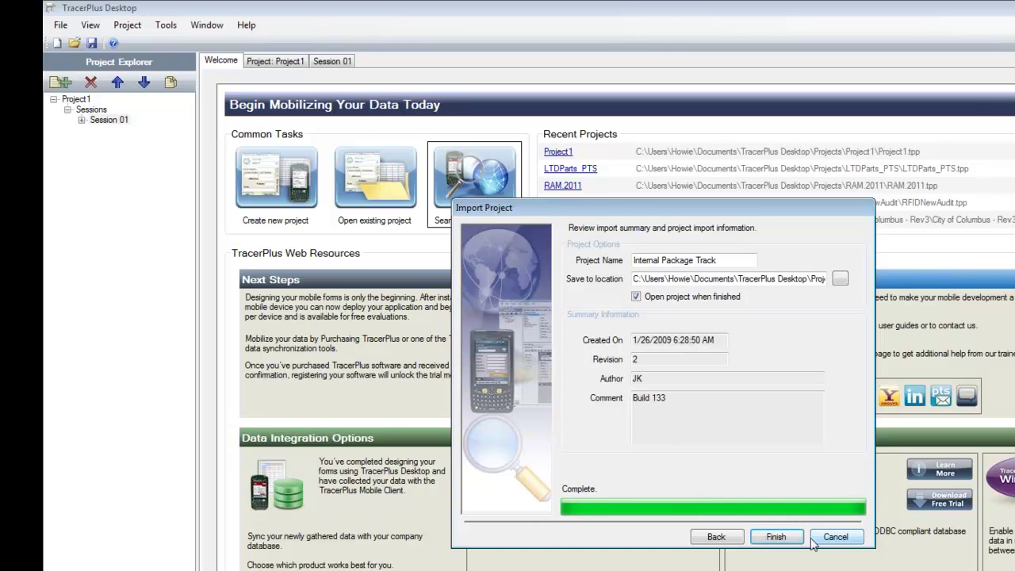
pyautogui.click(763, 535)
pyautogui.click(634, 429)
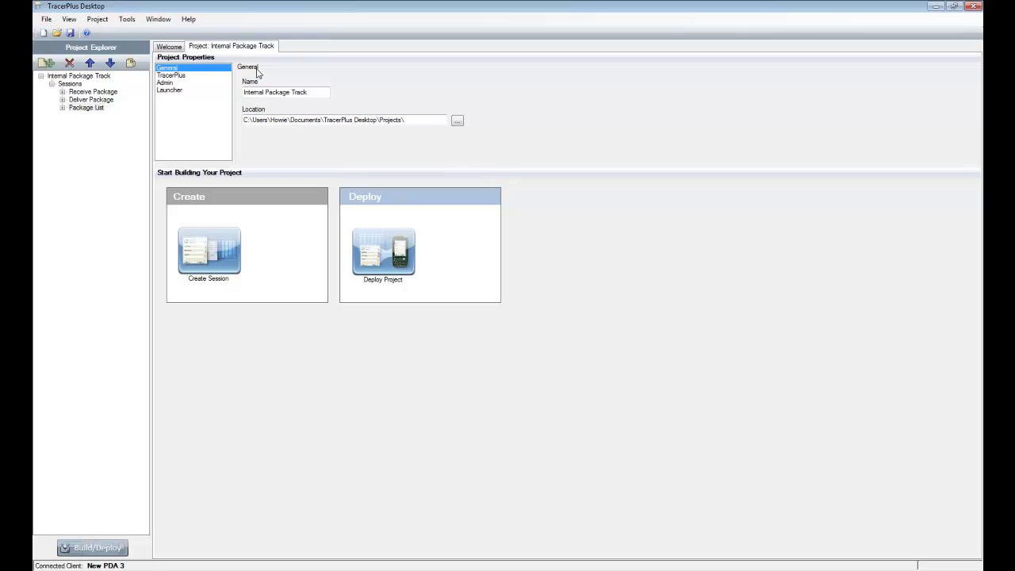
# Step: Open the Receive Package session and expand its field list in the project tree
pyautogui.moveTo(308, 92); pyautogui.dragTo(237, 95)
pyautogui.doubleClick(90, 92)
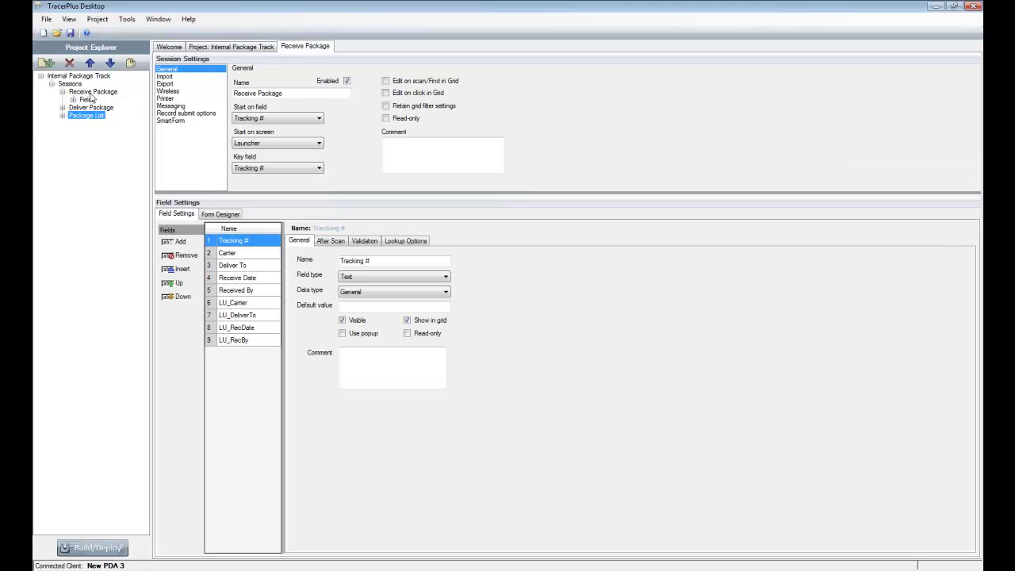
pyautogui.click(73, 99)
pyautogui.click(87, 93)
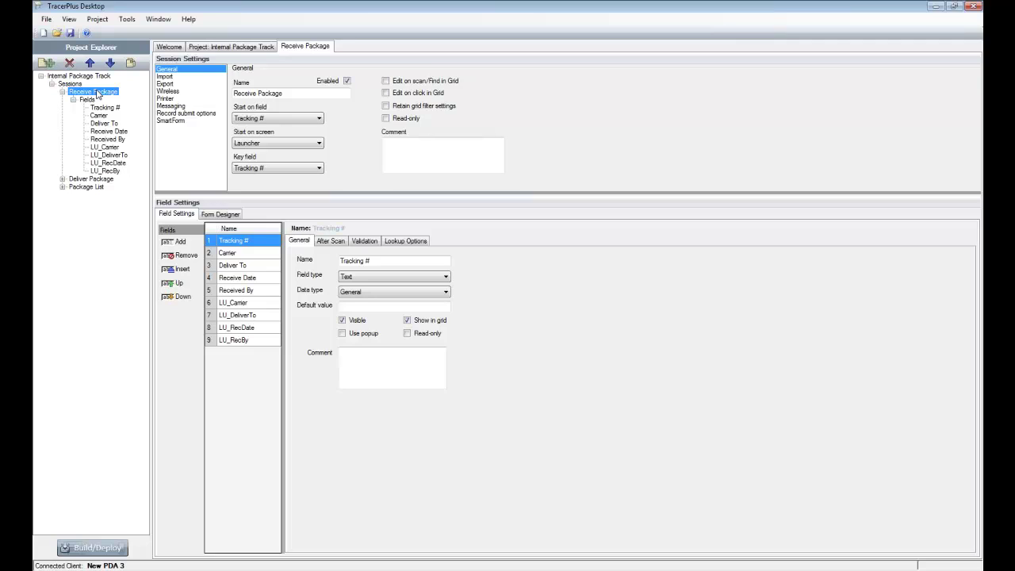
# Step: Open the Deliver Package and Package List sessions and expand their field lists in the project tree
pyautogui.click(62, 180)
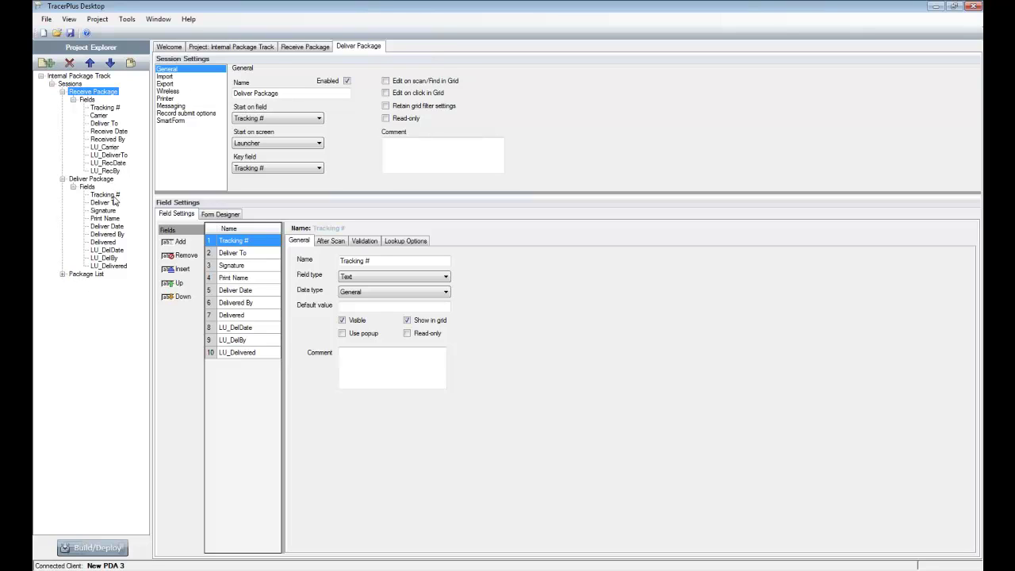
pyautogui.doubleClick(67, 277)
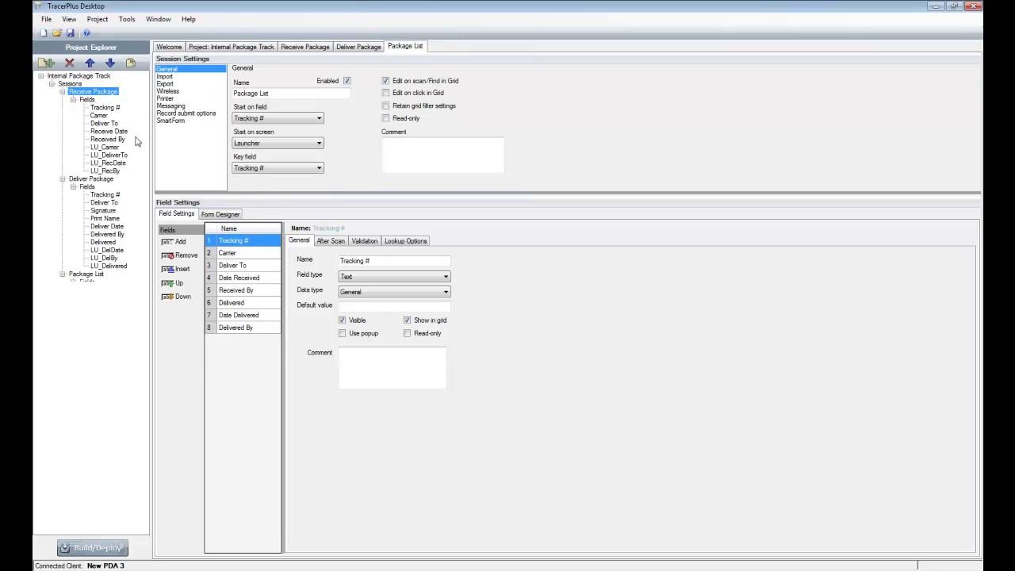
pyautogui.click(73, 282)
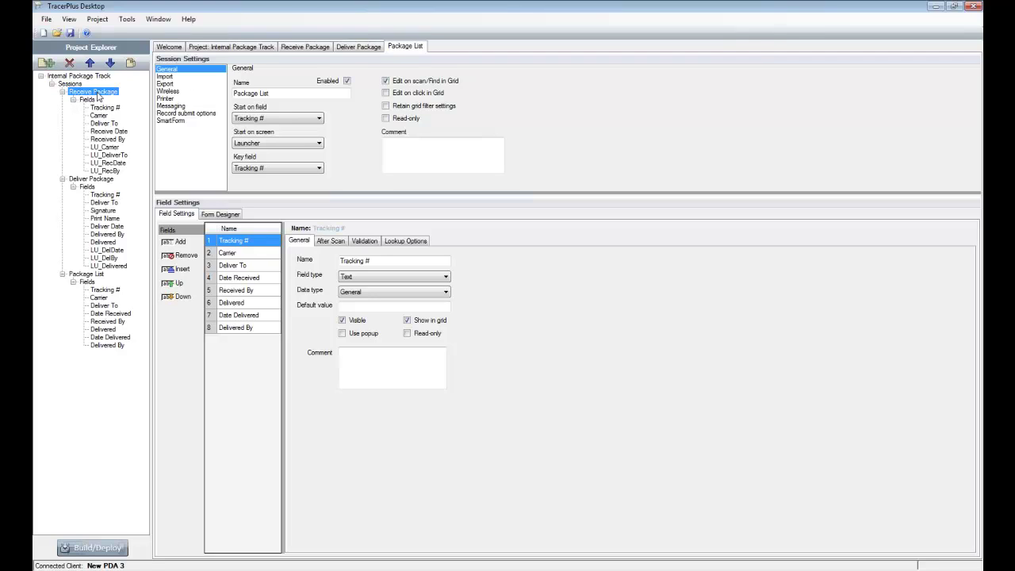
# Step: In the Receive Package form design, move the Package Info tab control down to just above the Done, Submit and Clear All buttons
pyautogui.click(317, 49)
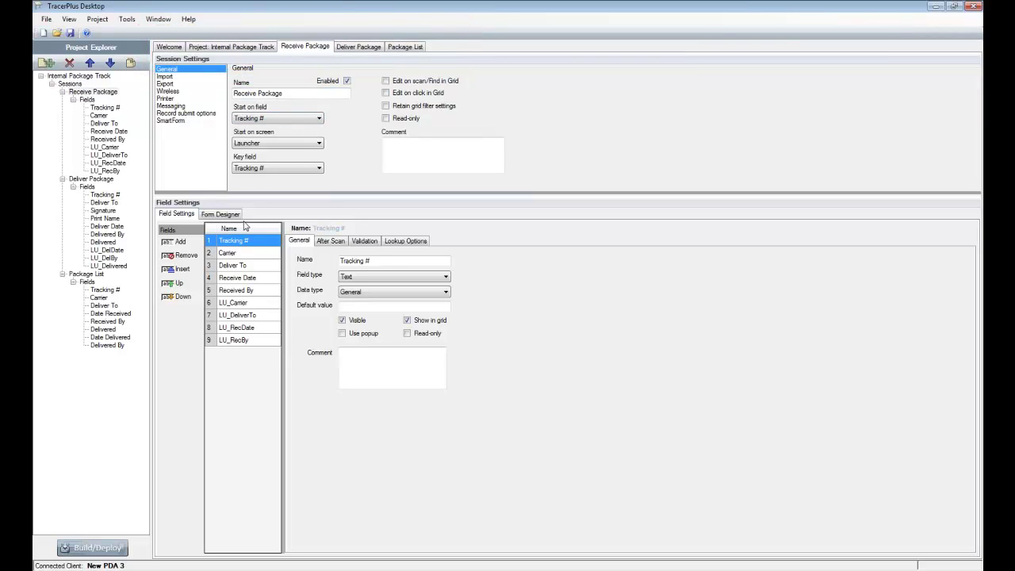
pyautogui.click(221, 214)
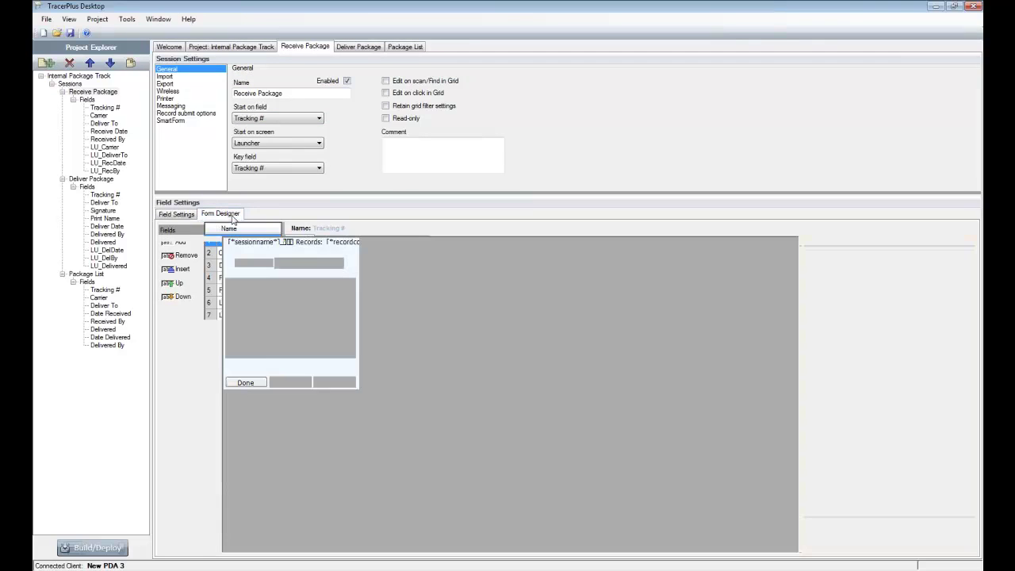
pyautogui.click(240, 289)
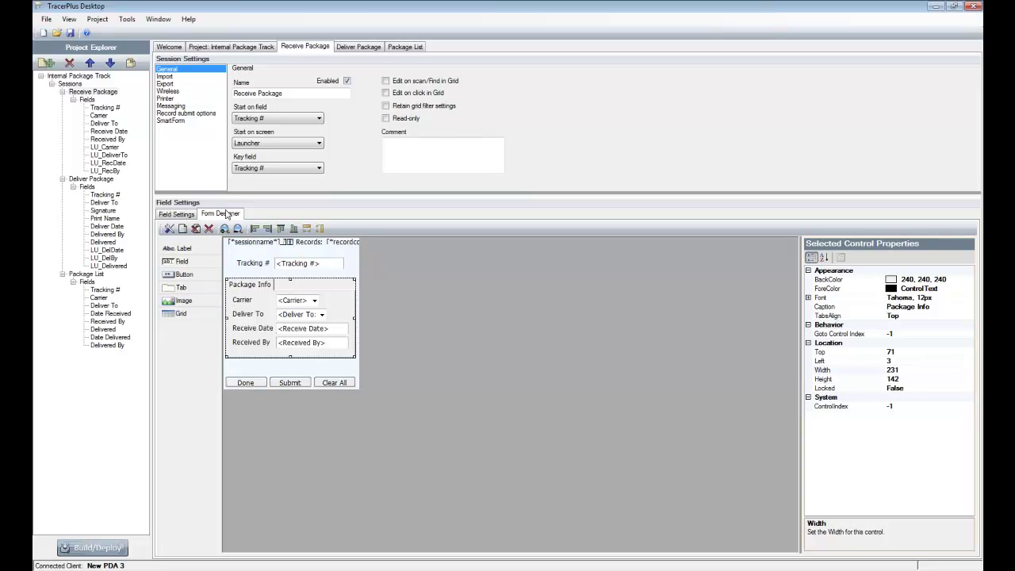
pyautogui.moveTo(257, 276); pyautogui.dragTo(257, 304)
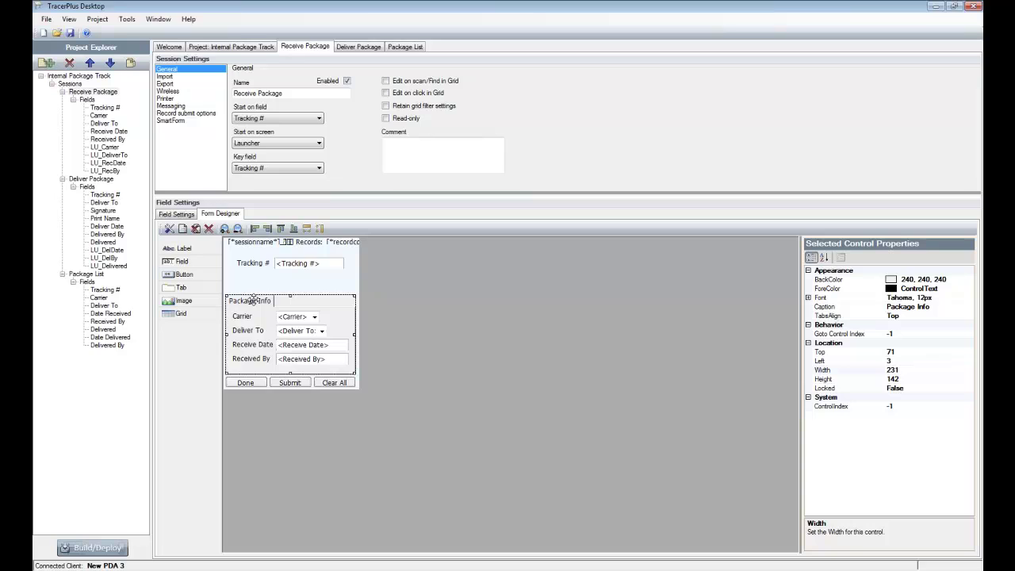
pyautogui.moveTo(252, 300); pyautogui.dragTo(253, 298)
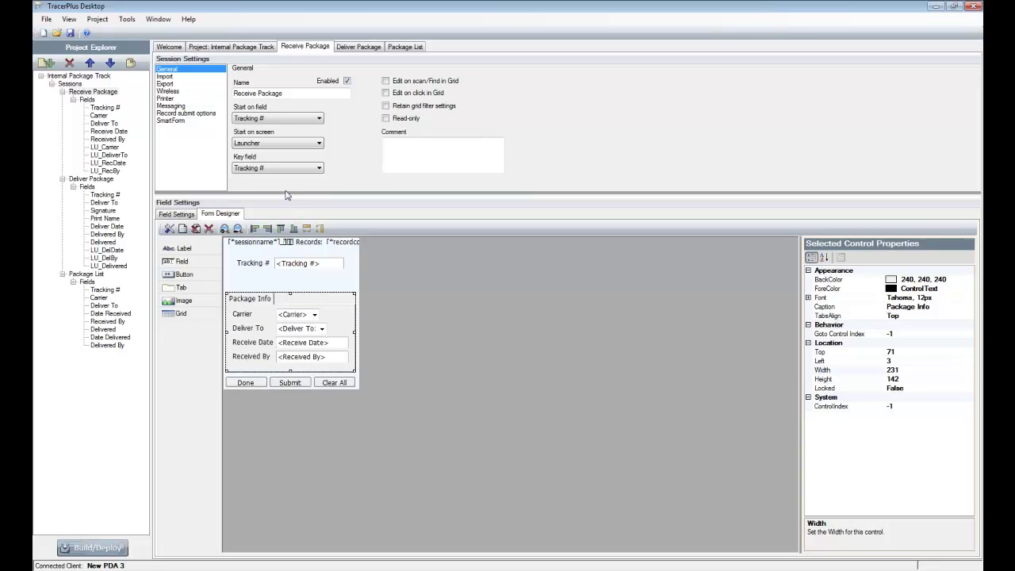
# Step: In the Deliver Package form design, move the Package Info tab control down to just above the row of buttons
pyautogui.click(349, 48)
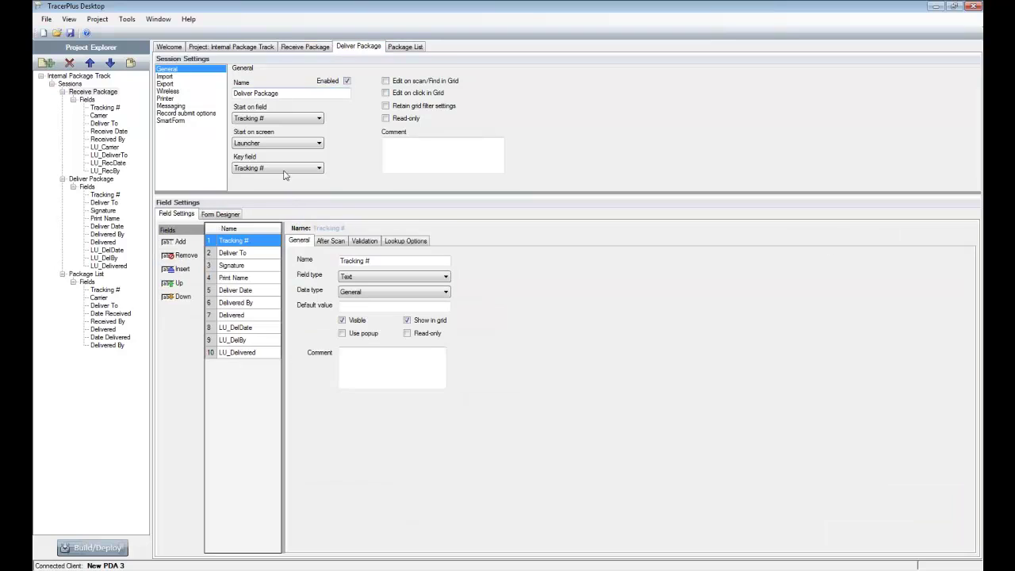
pyautogui.click(228, 214)
pyautogui.moveTo(245, 277); pyautogui.dragTo(259, 291)
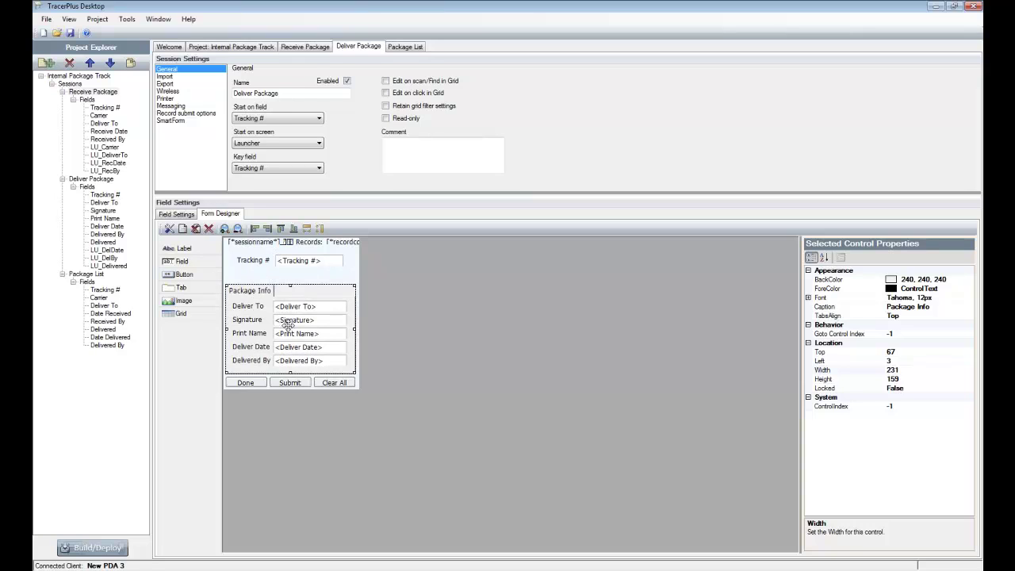
pyautogui.moveTo(265, 291); pyautogui.dragTo(265, 289)
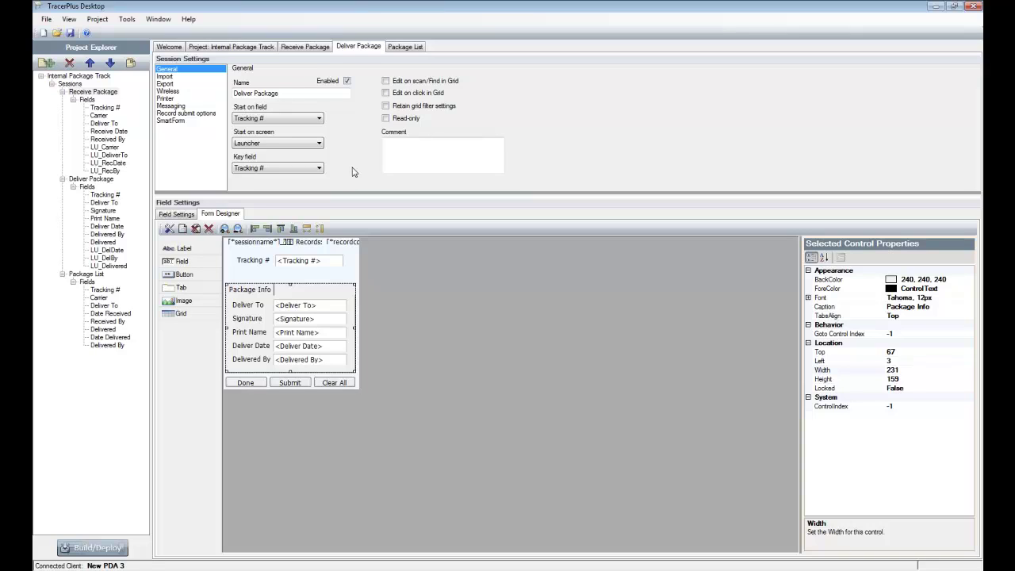
# Step: On the Receive Package form, move the Tracking # label and field down to just above Package Info and widen the field
pyautogui.click(305, 48)
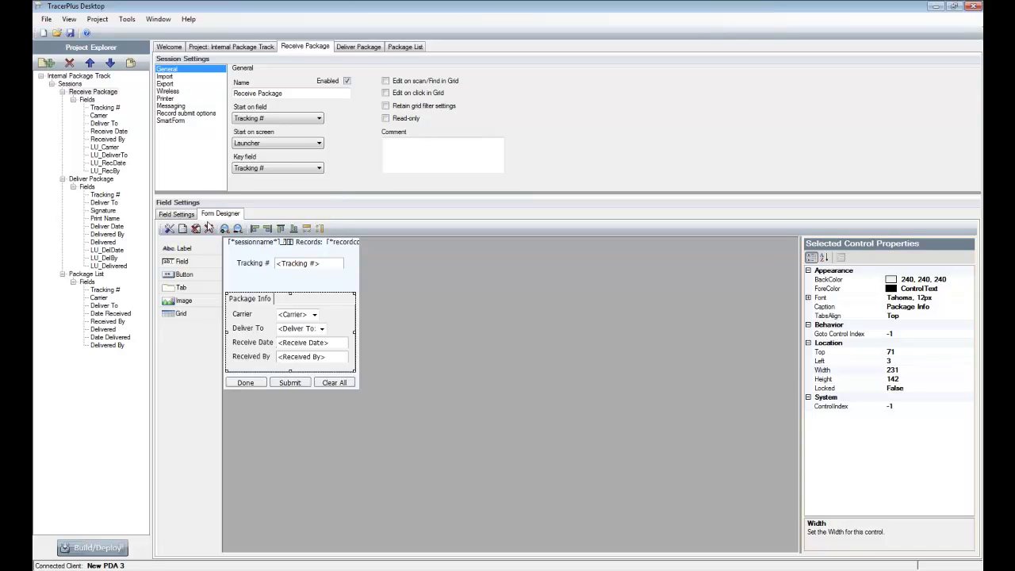
pyautogui.click(248, 265)
pyautogui.moveTo(249, 264); pyautogui.dragTo(241, 284)
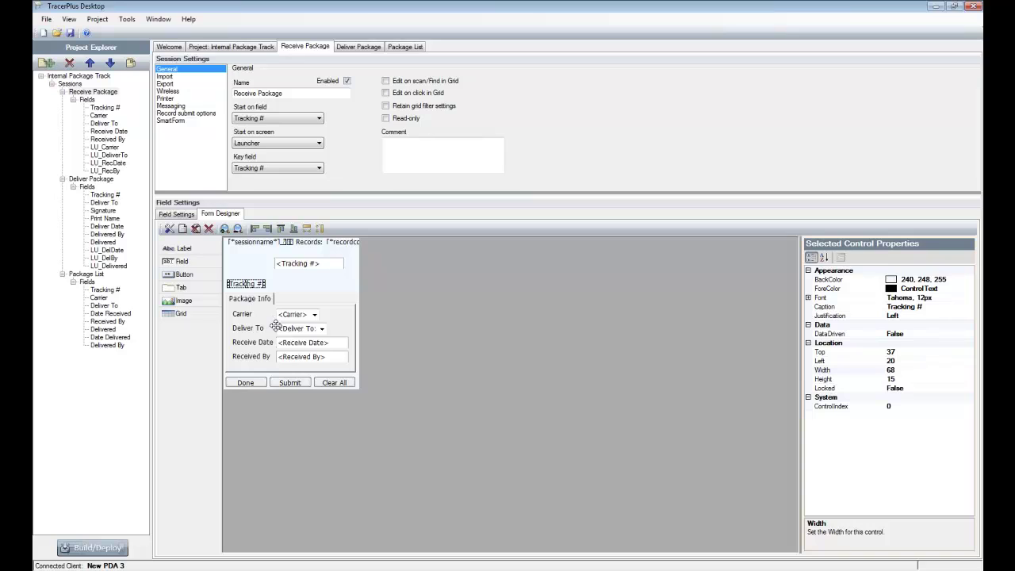
pyautogui.moveTo(288, 263); pyautogui.dragTo(352, 284)
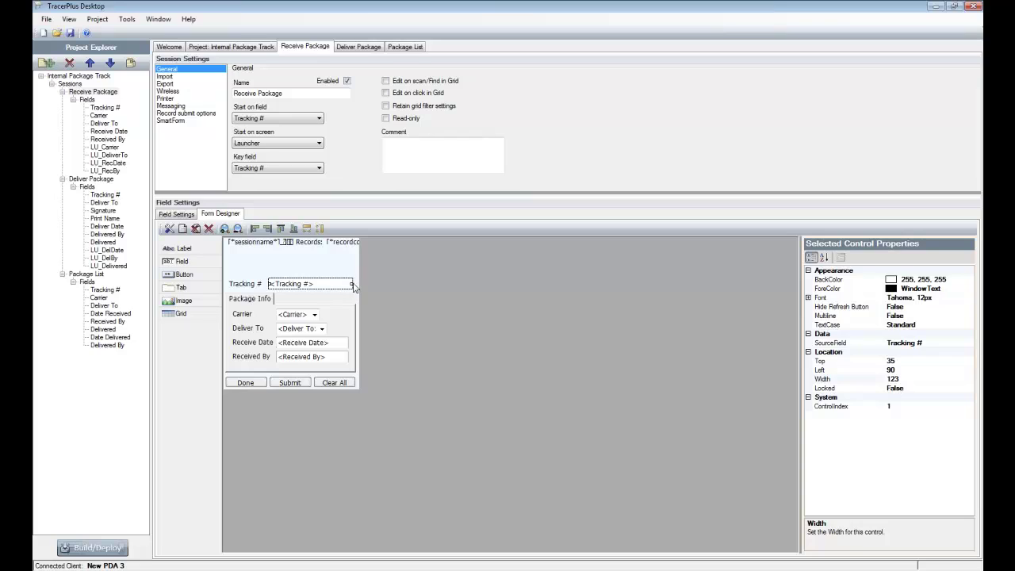
# Step: Add an image control above the Tracking # label, about 94 by 74 in size, and load SpeedyJoes_3.bmp from the desktop into it
pyautogui.click(330, 277)
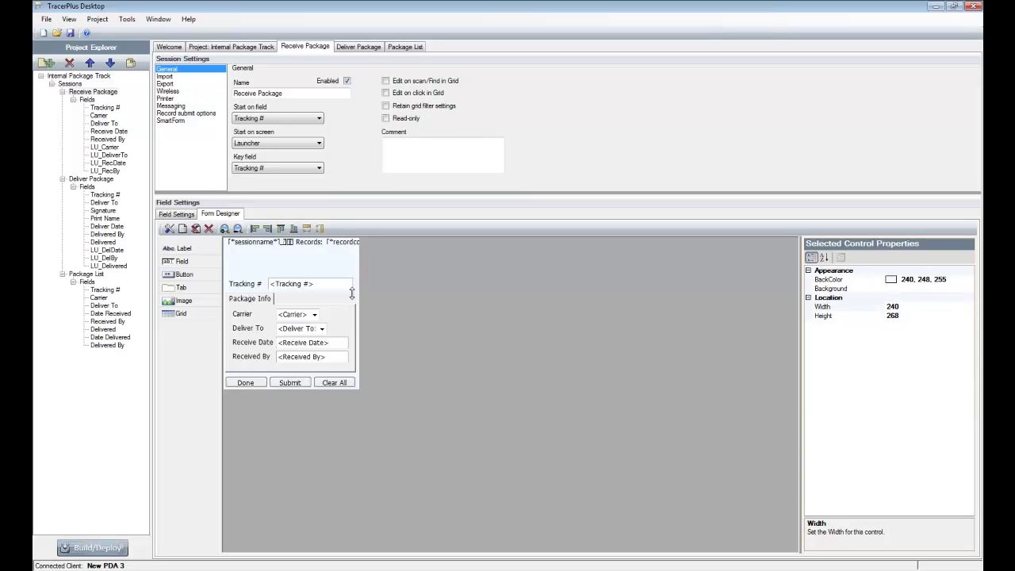
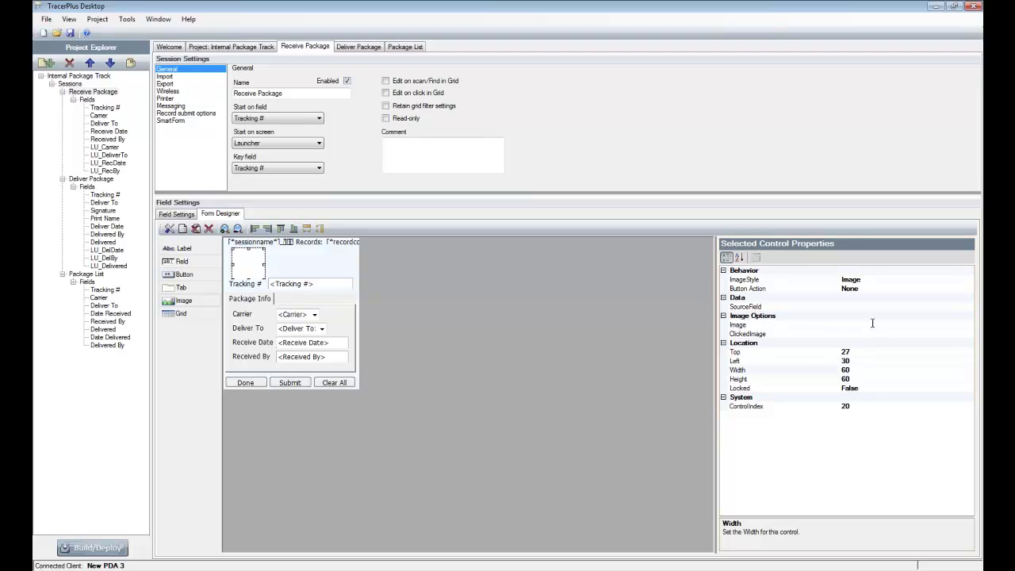
pyautogui.click(873, 324)
pyautogui.click(969, 326)
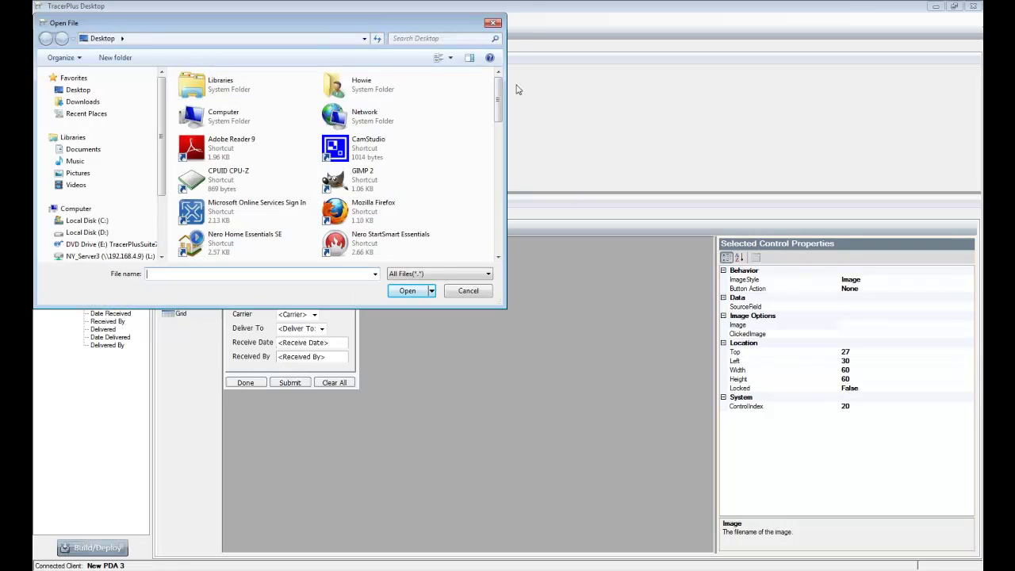
pyautogui.click(500, 137)
pyautogui.moveTo(499, 136); pyautogui.dragTo(447, 204)
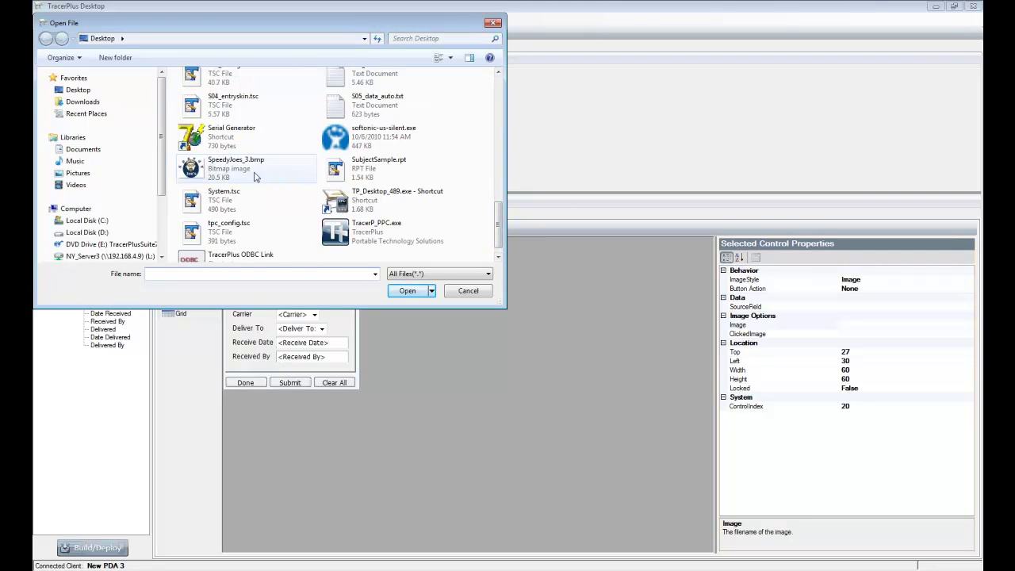
pyautogui.doubleClick(221, 173)
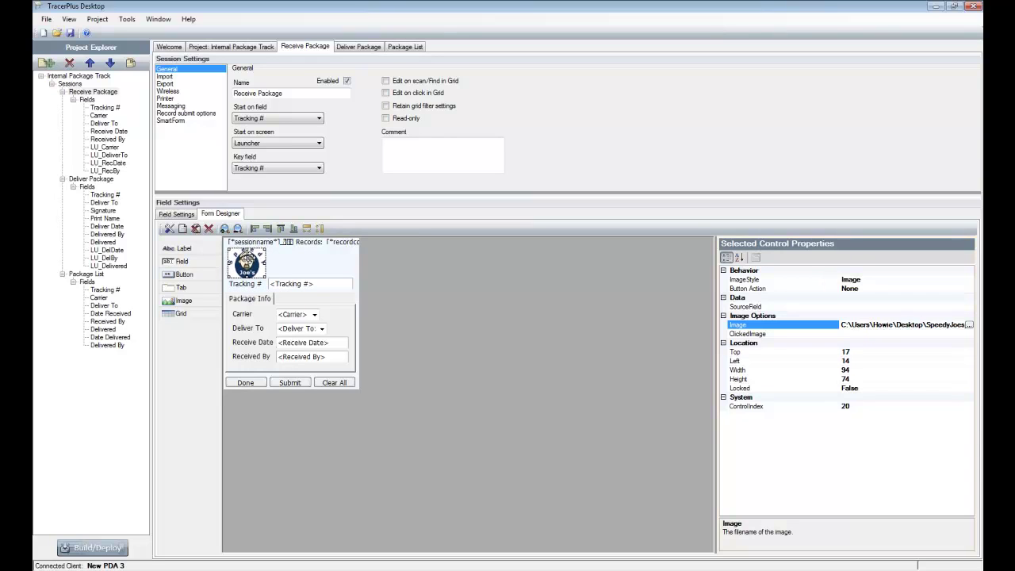
# Step: Set the background color of the Receive Package form to Navy
pyautogui.click(283, 271)
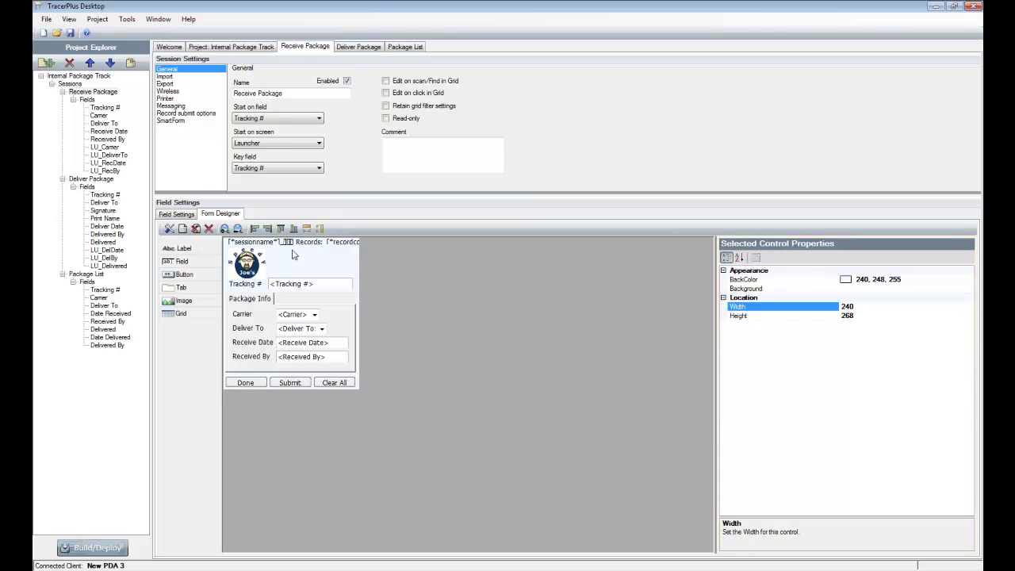
pyautogui.click(937, 280)
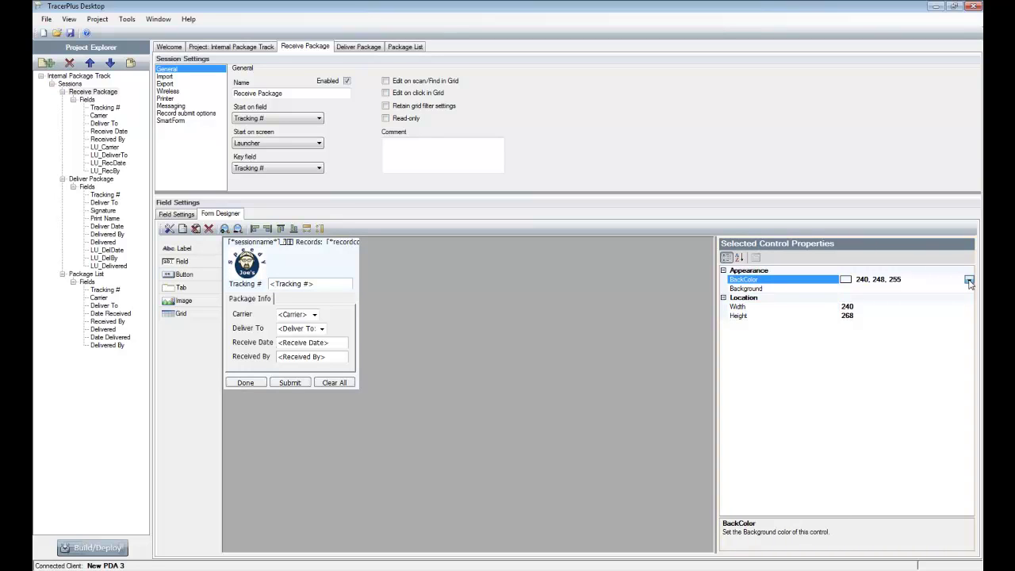
pyautogui.click(969, 280)
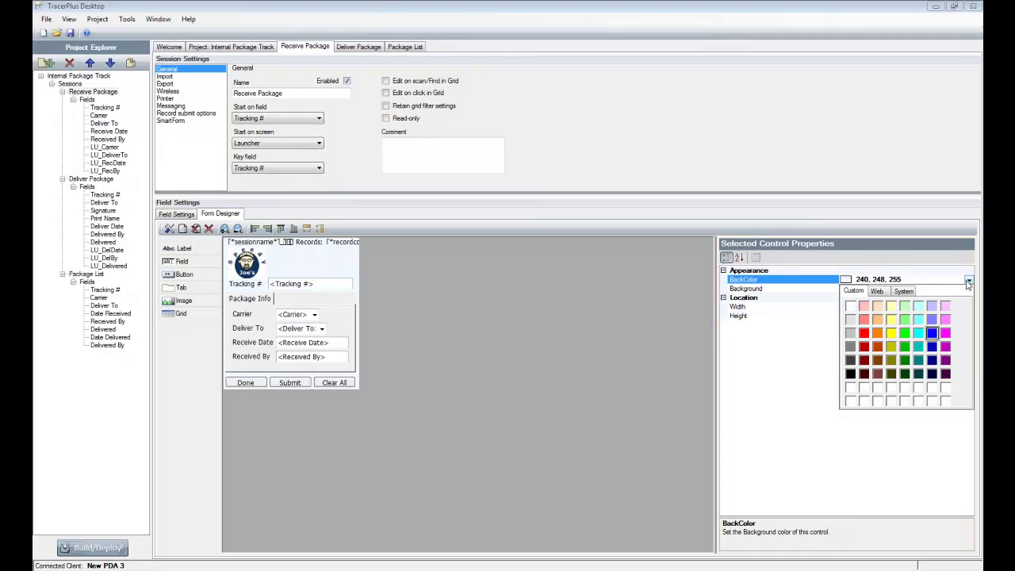
pyautogui.click(933, 361)
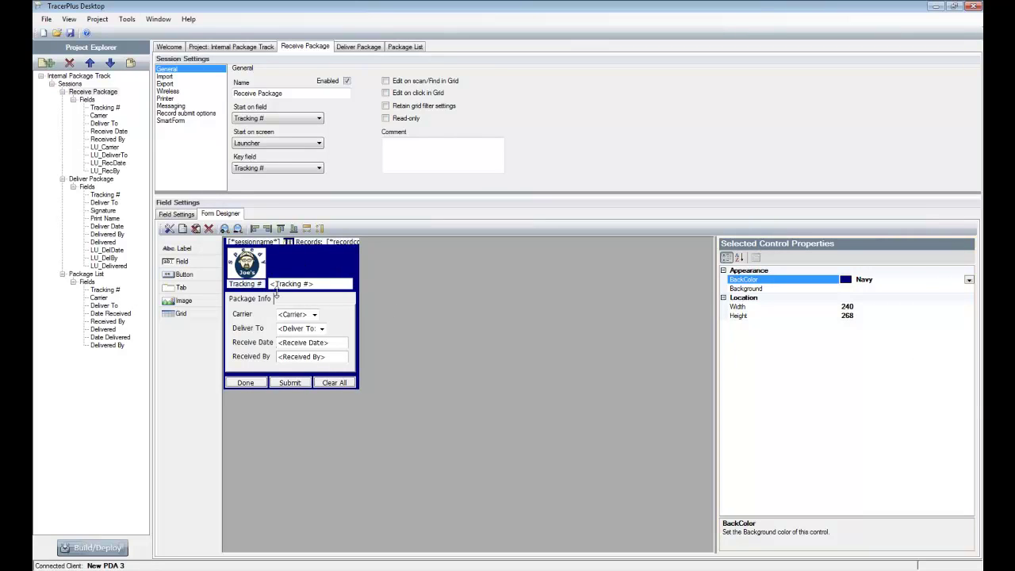
# Step: Add a label beside the logo with ButtonFace as its text color and "Speedy Joe's" as its caption
pyautogui.click(178, 248)
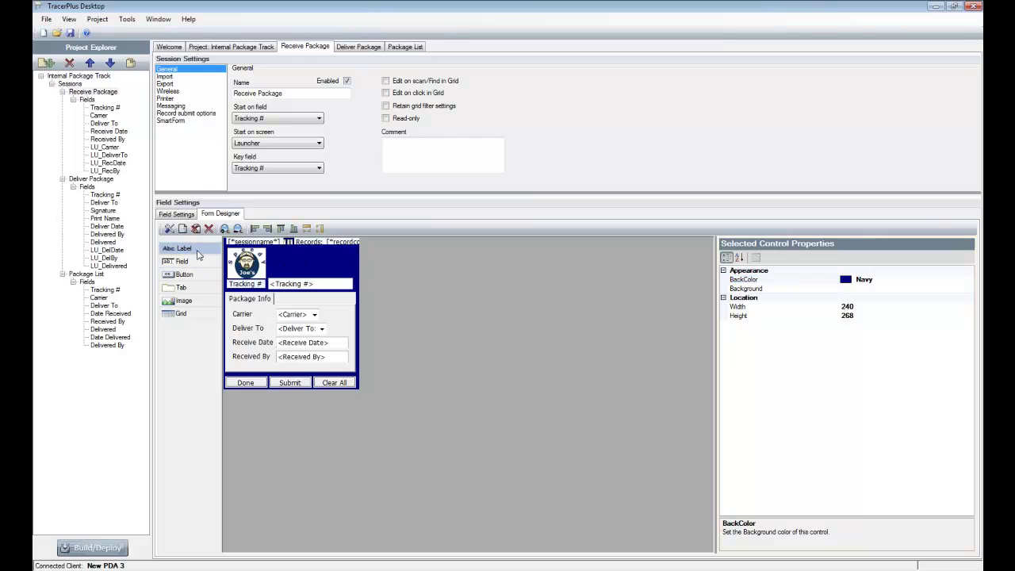
pyautogui.click(297, 263)
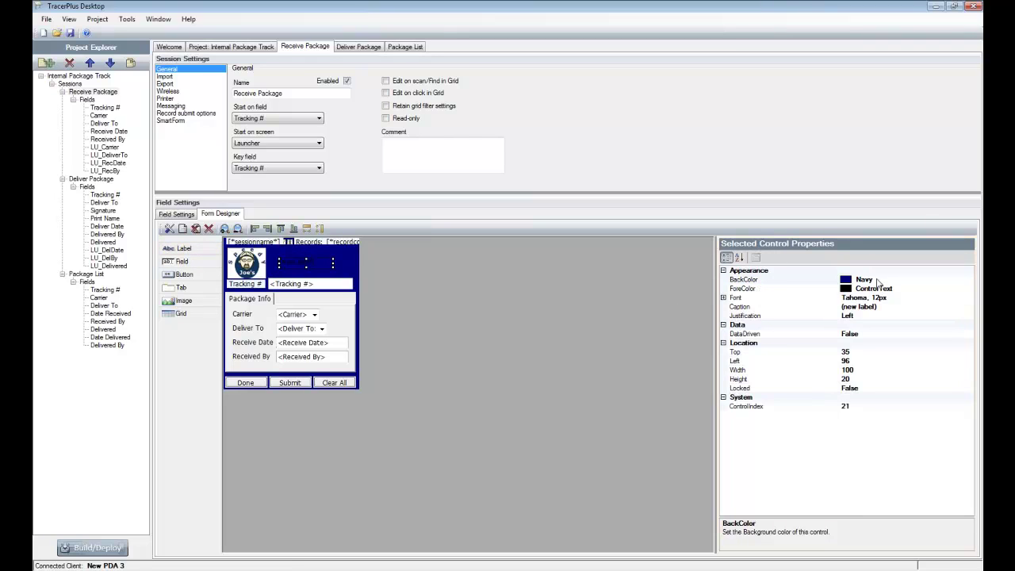
pyautogui.click(908, 288)
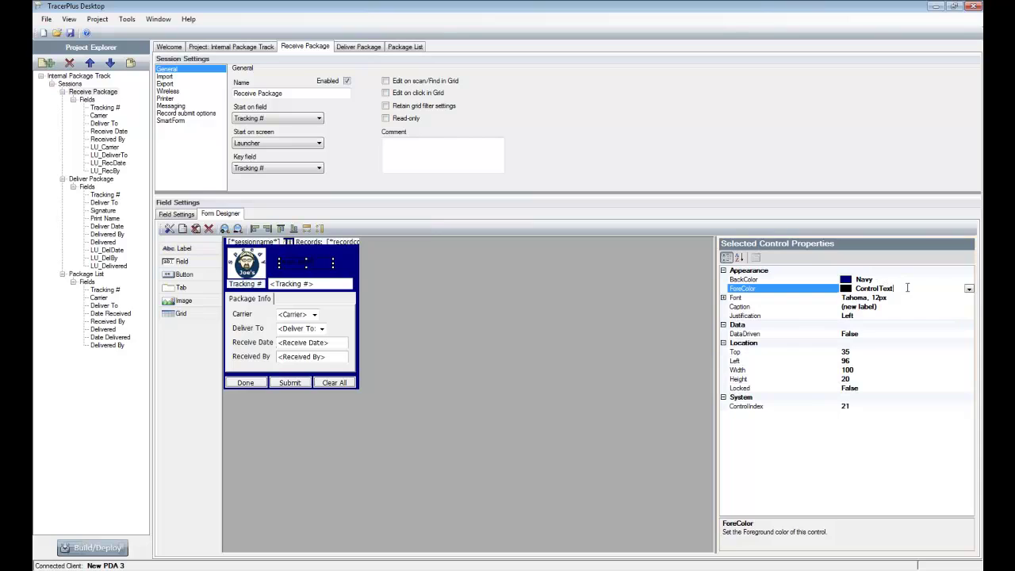
pyautogui.click(969, 289)
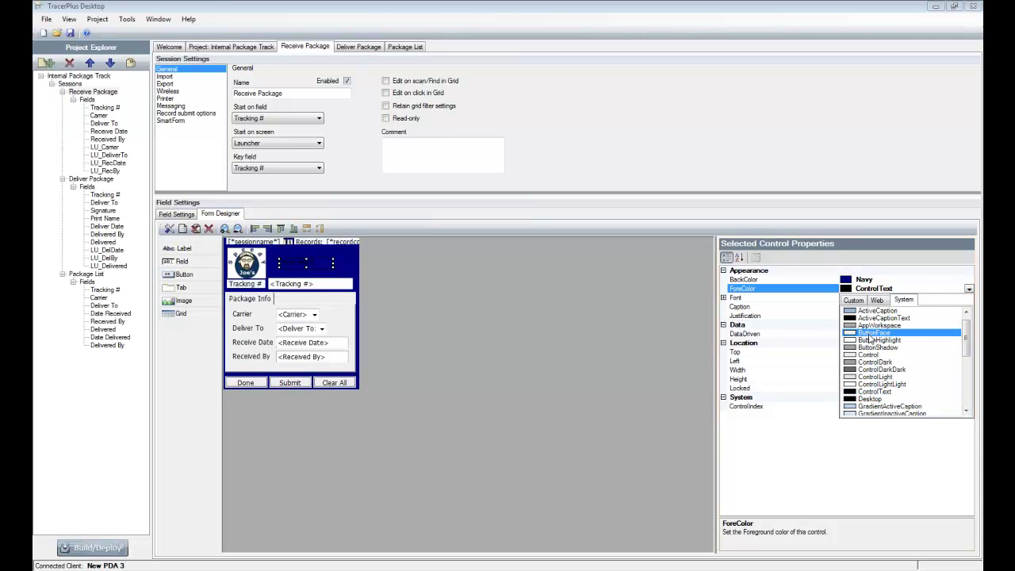
pyautogui.click(873, 332)
pyautogui.click(877, 306)
pyautogui.moveTo(877, 305); pyautogui.dragTo(811, 309)
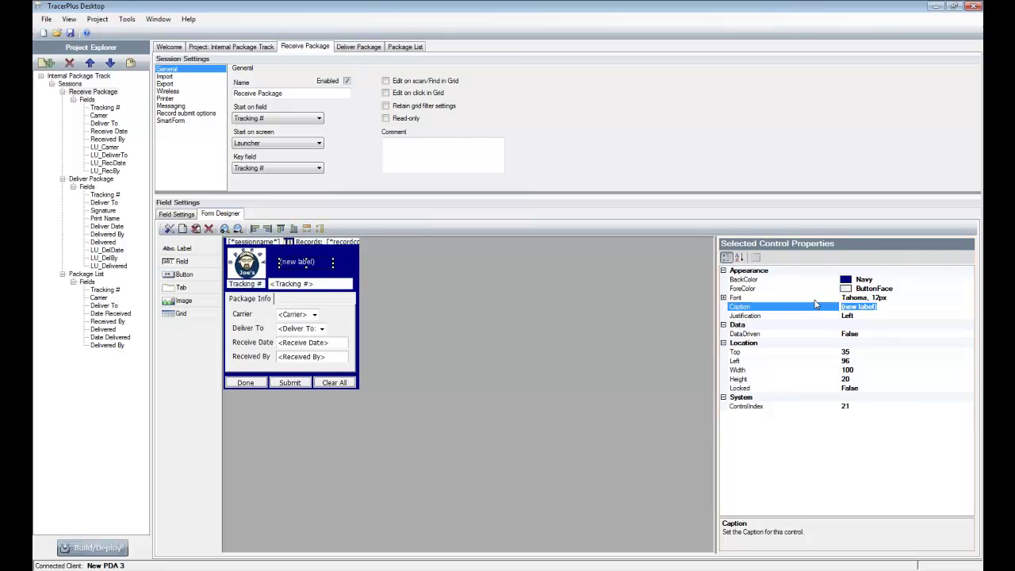
pyautogui.write("Speedy Joe's")
# Step: Set the Speedy Joe's label font to size 18 and bold
pyautogui.click(723, 297)
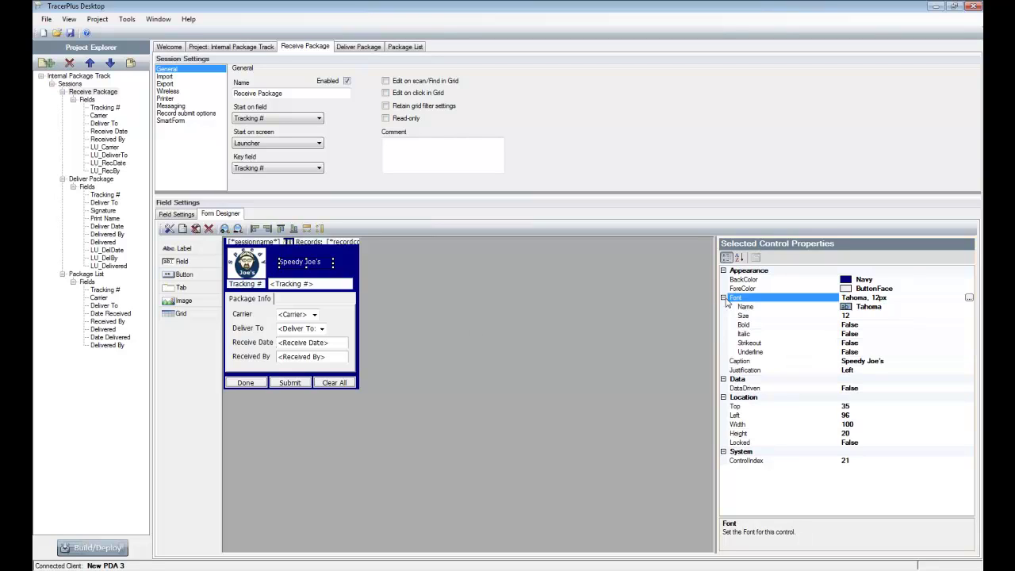
pyautogui.click(859, 315)
pyautogui.moveTo(858, 315); pyautogui.dragTo(826, 318)
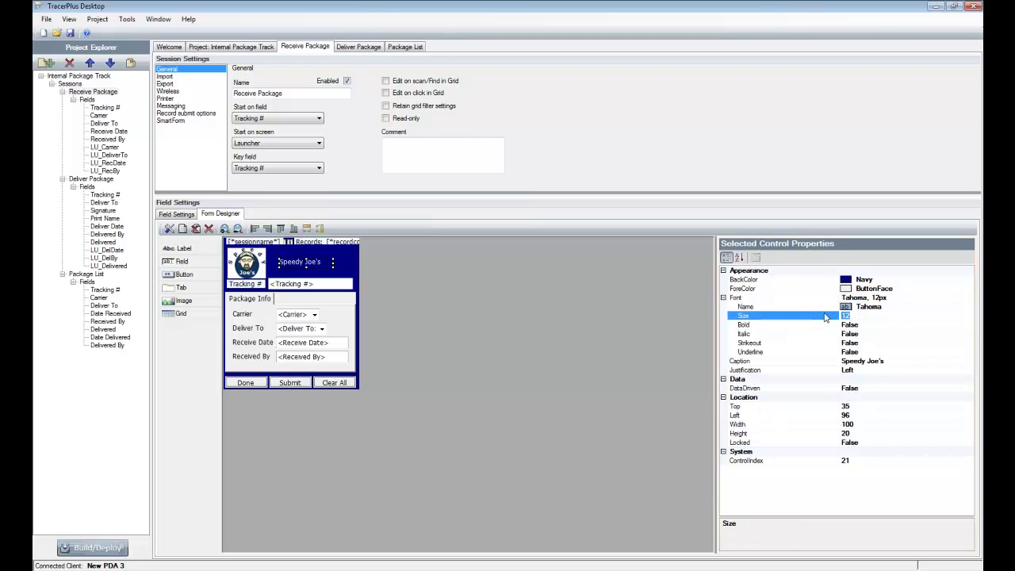
pyautogui.write('18')
pyautogui.click(891, 326)
pyautogui.click(968, 325)
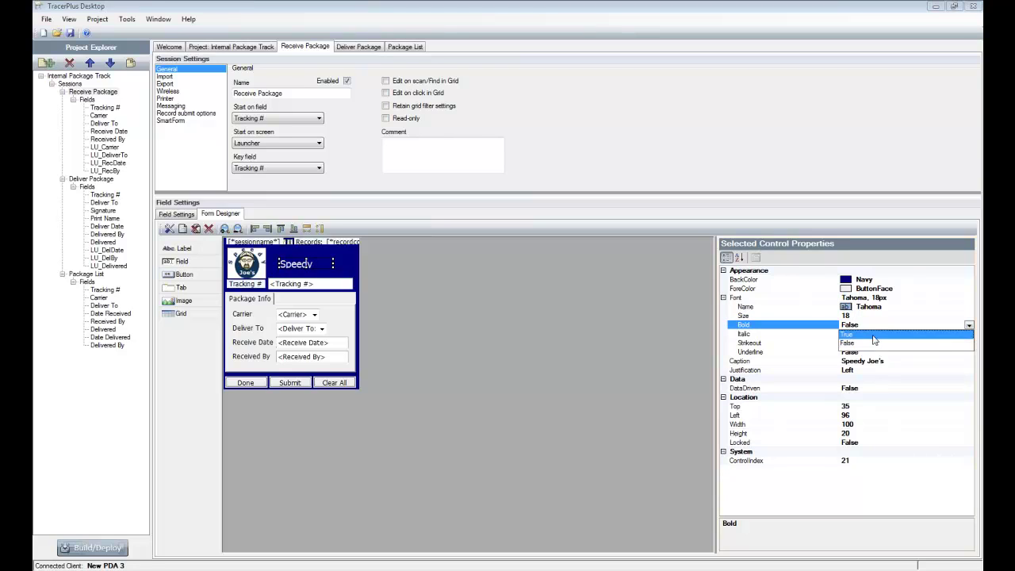
pyautogui.click(874, 336)
pyautogui.click(526, 334)
# Step: Enlarge the Speedy Joe's label beside the logo so it fits the whole caption
pyautogui.click(298, 264)
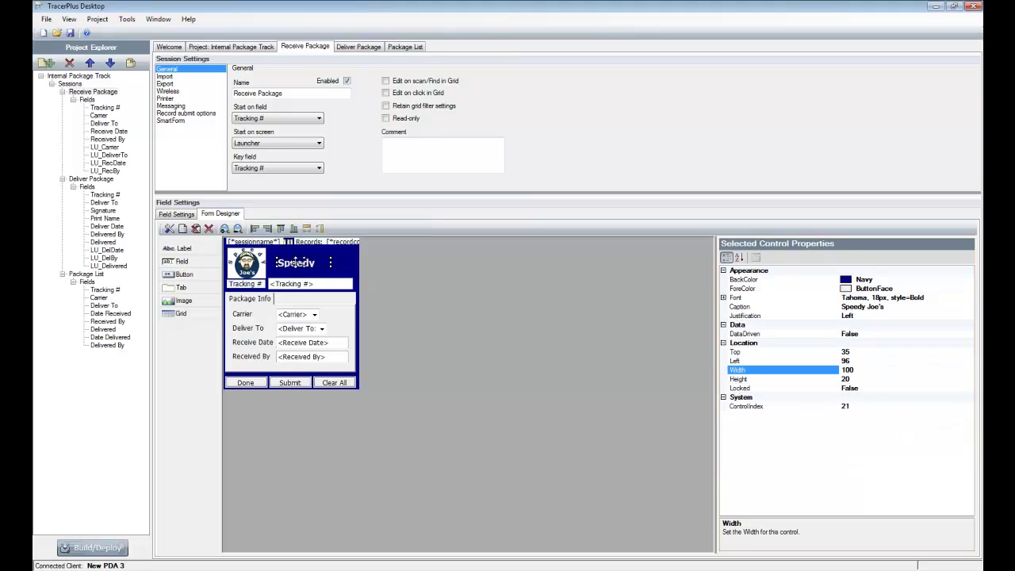
pyautogui.moveTo(326, 261)
pyautogui.mouseDown()
pyautogui.moveTo(345, 261)
pyautogui.moveTo(324, 268)
pyautogui.mouseUp()
pyautogui.click(359, 256)
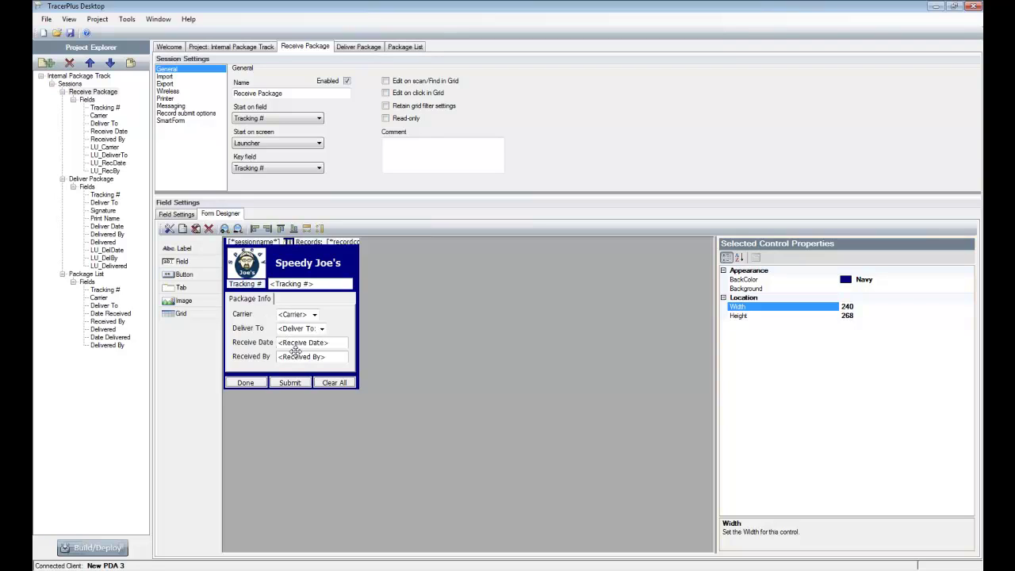
# Step: Compare the Receive Package field list and field settings with the controls placed on its form design
pyautogui.click(174, 216)
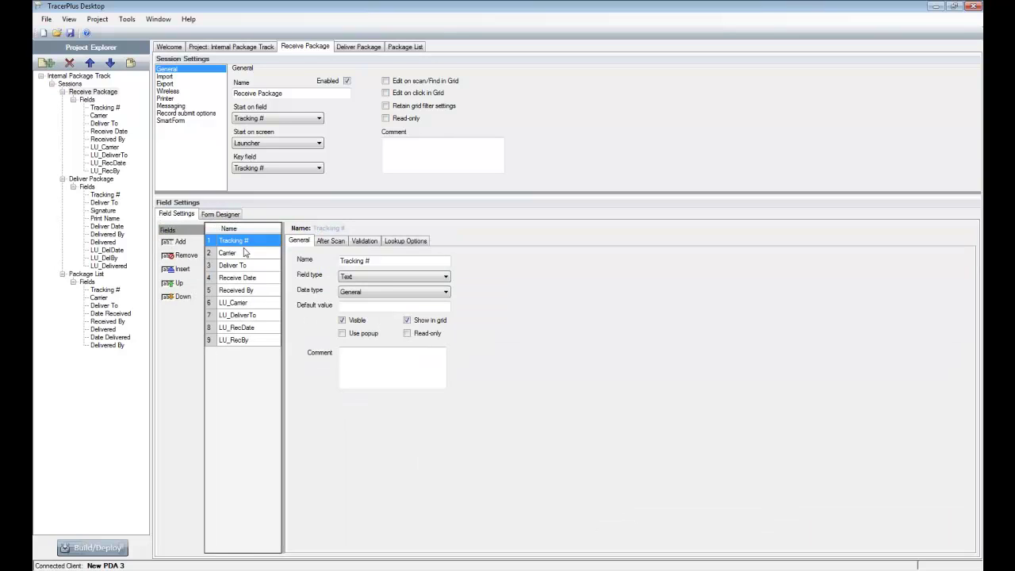
pyautogui.click(230, 215)
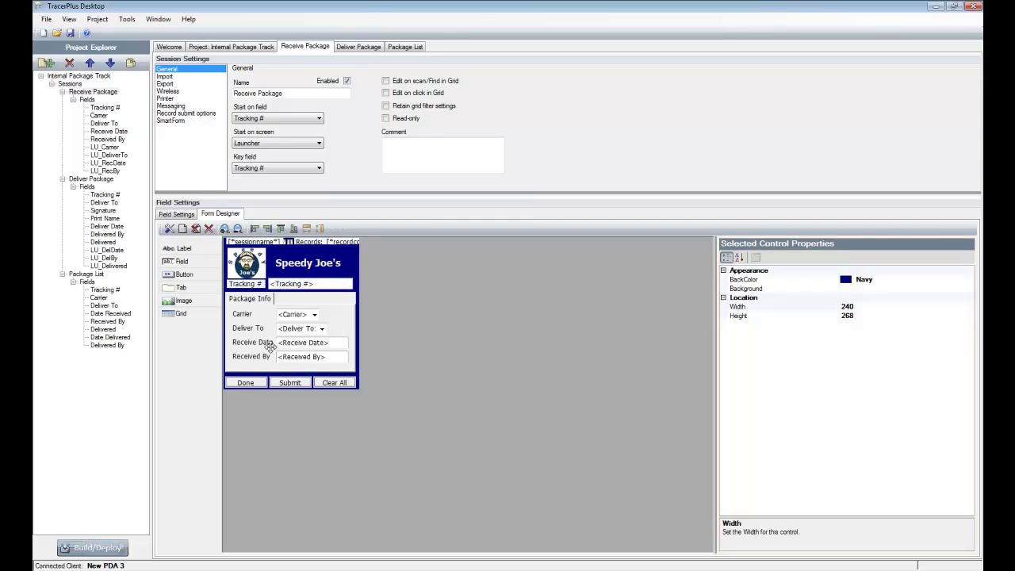
pyautogui.click(176, 215)
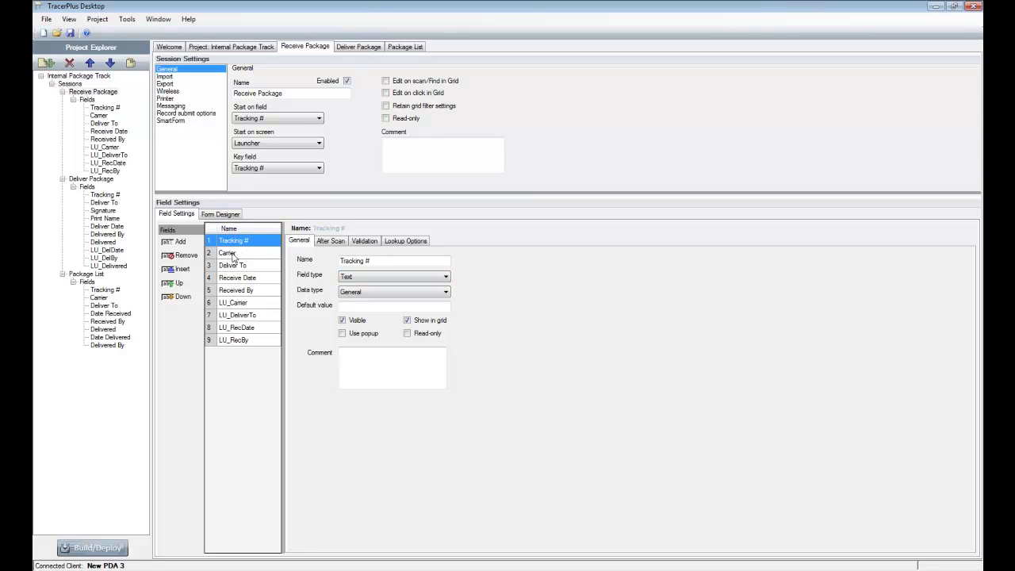
pyautogui.click(226, 215)
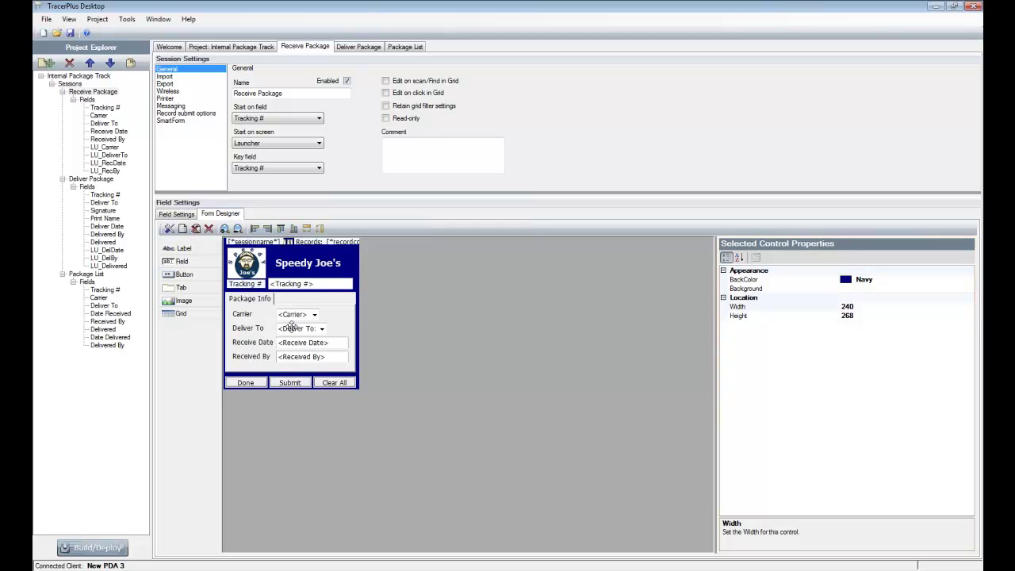
pyautogui.click(180, 215)
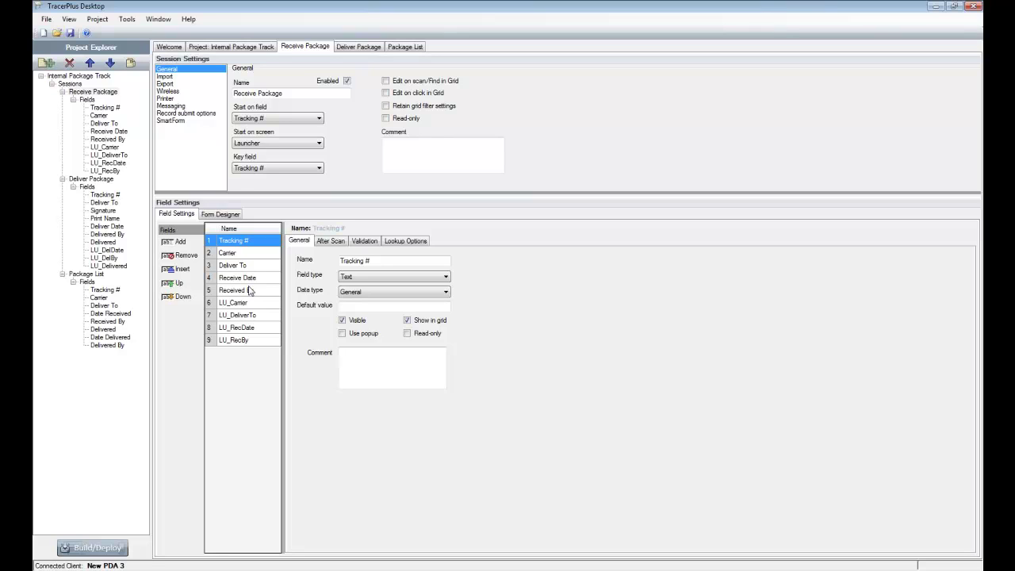
pyautogui.click(228, 215)
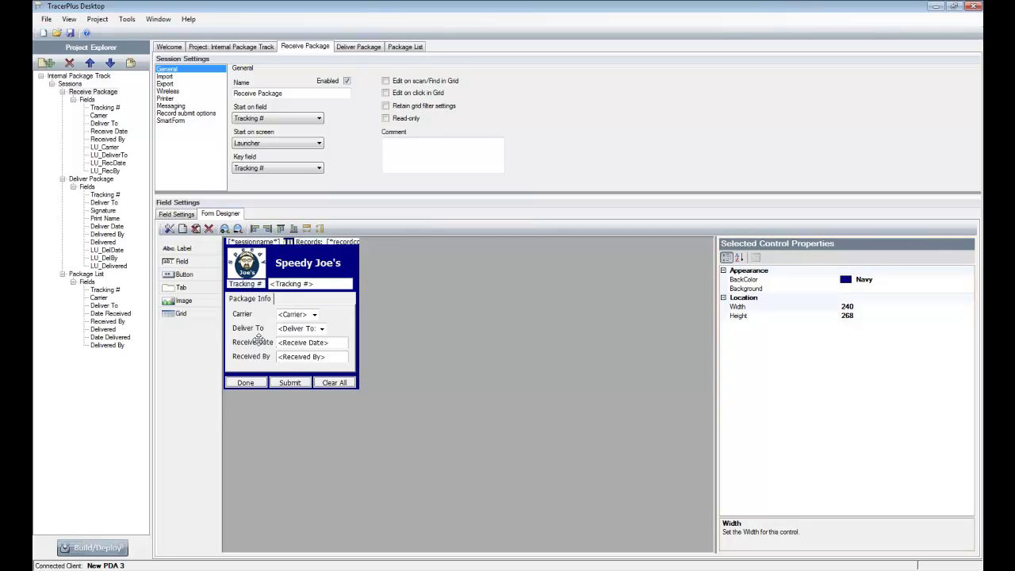
pyautogui.click(185, 215)
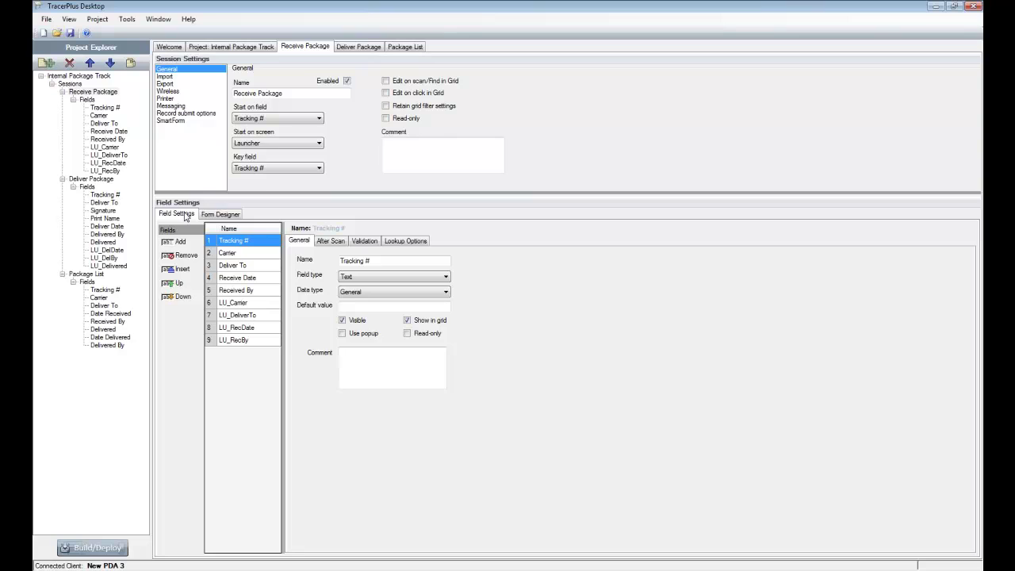
pyautogui.click(220, 214)
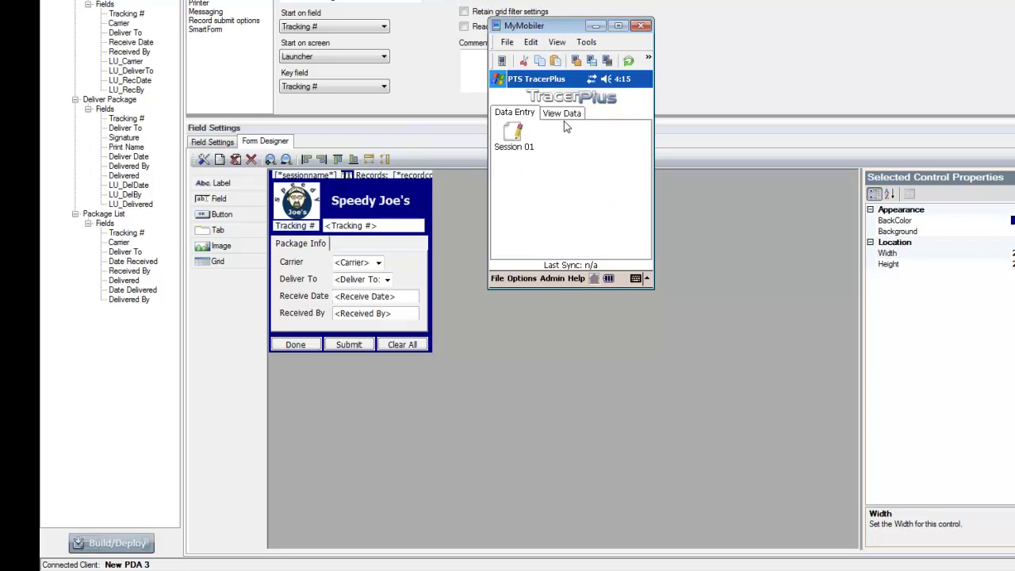
# Step: In MyMobiler, view the device's Session 01 form, return to the launcher and move the window clear of the form design
pyautogui.click(514, 137)
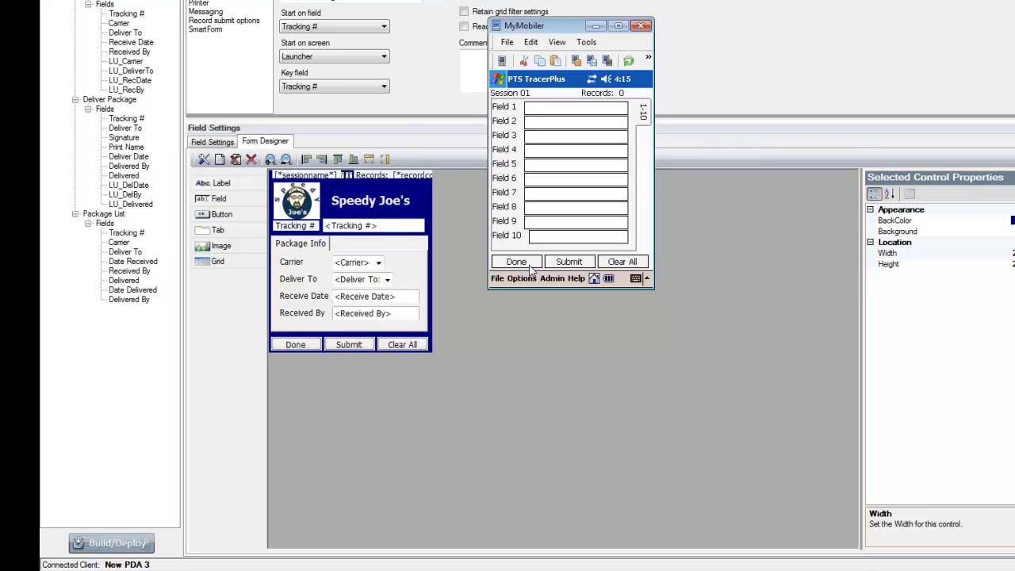
pyautogui.click(529, 266)
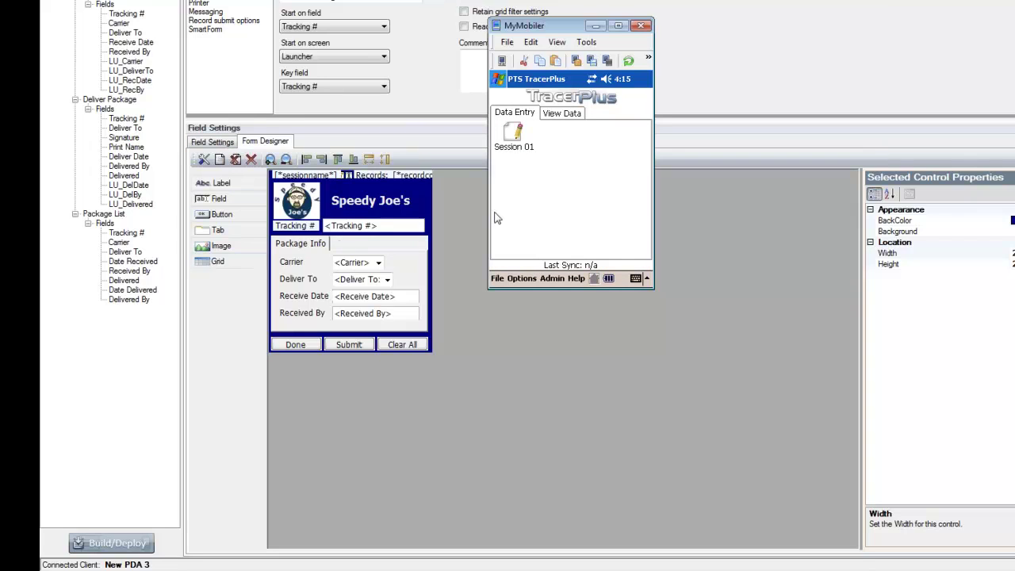
pyautogui.moveTo(556, 31); pyautogui.dragTo(818, 4)
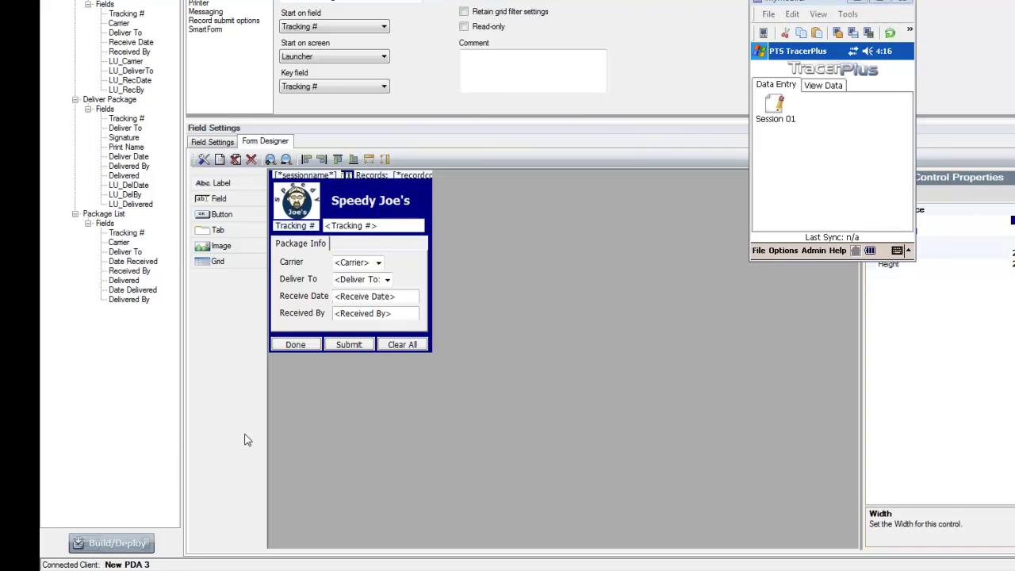
# Step: Build and deploy the project to the connected client New PDA 3, keeping the device window visible, and close the deployment options
pyautogui.click(111, 541)
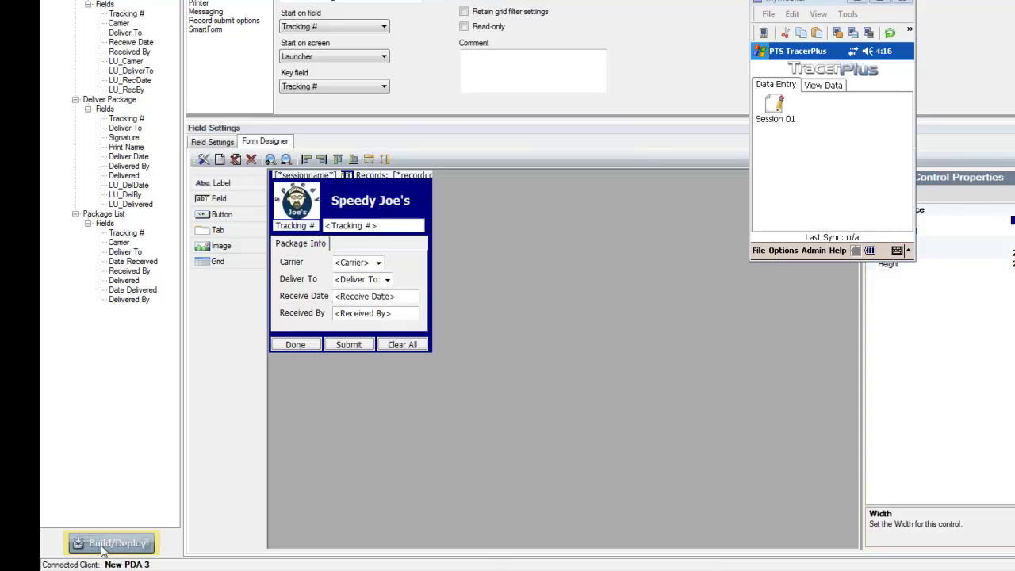
pyautogui.click(102, 547)
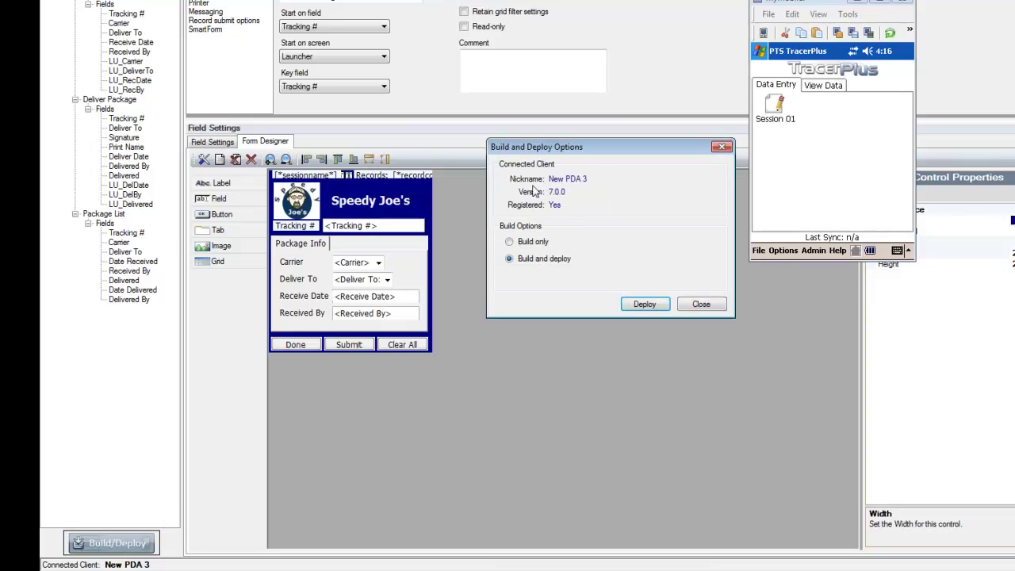
pyautogui.click(810, 158)
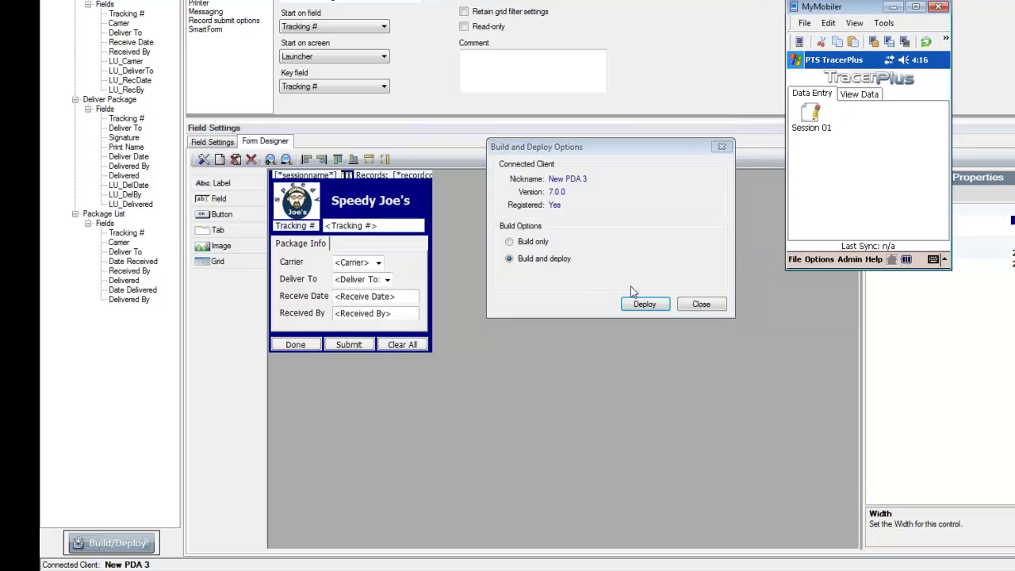
pyautogui.click(640, 309)
pyautogui.click(641, 307)
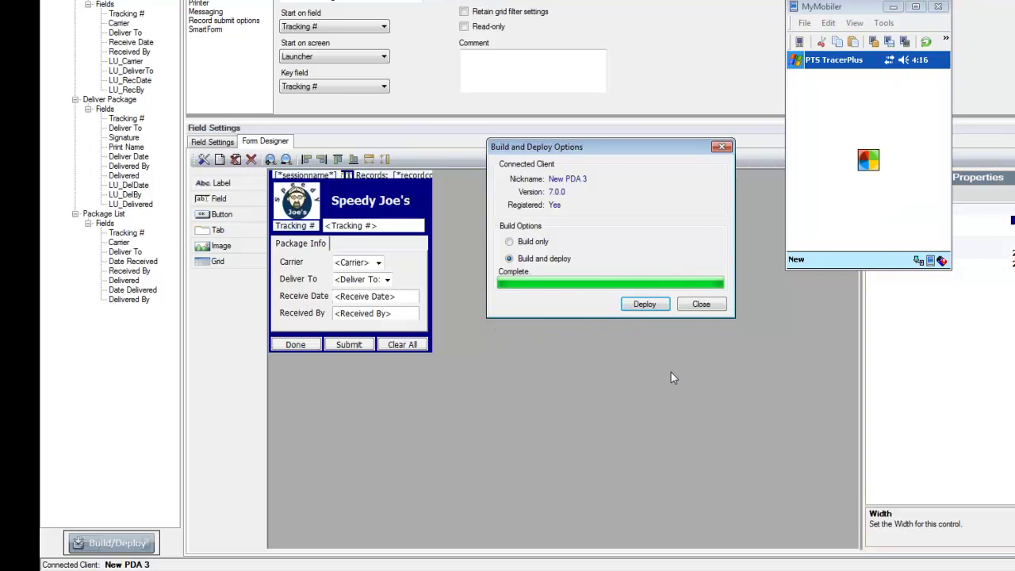
pyautogui.click(698, 315)
# Step: In MyMobiler, view the deployed Deliver Package form, and open the Receive Package form beside its form design for comparison
pyautogui.moveTo(862, 14); pyautogui.dragTo(627, 60)
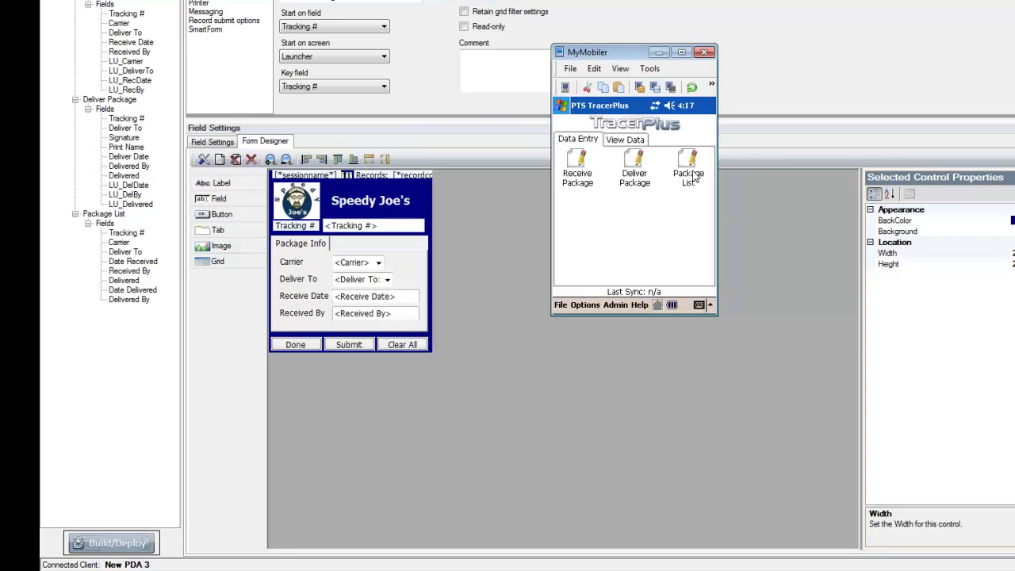
pyautogui.click(635, 163)
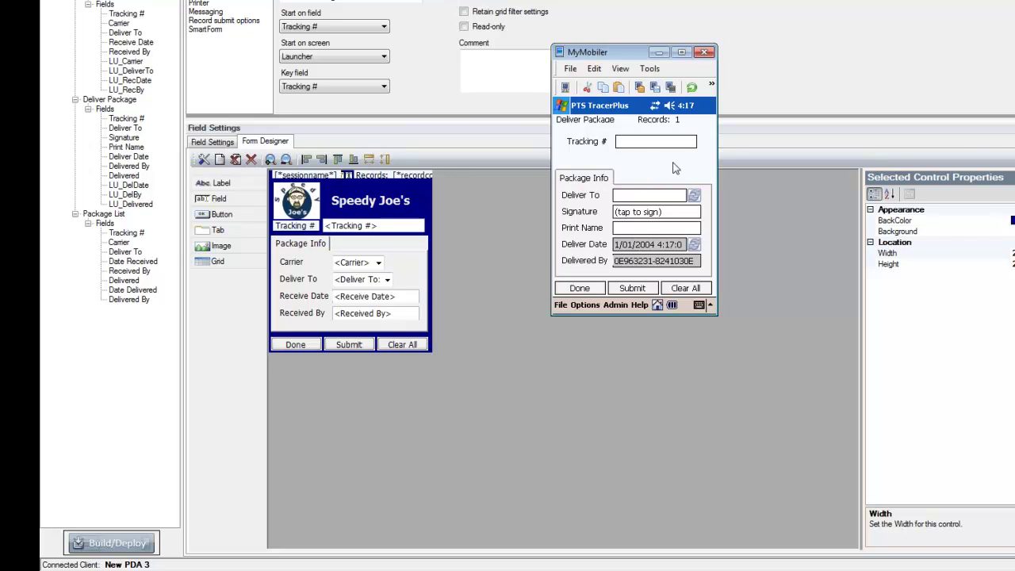
pyautogui.click(579, 289)
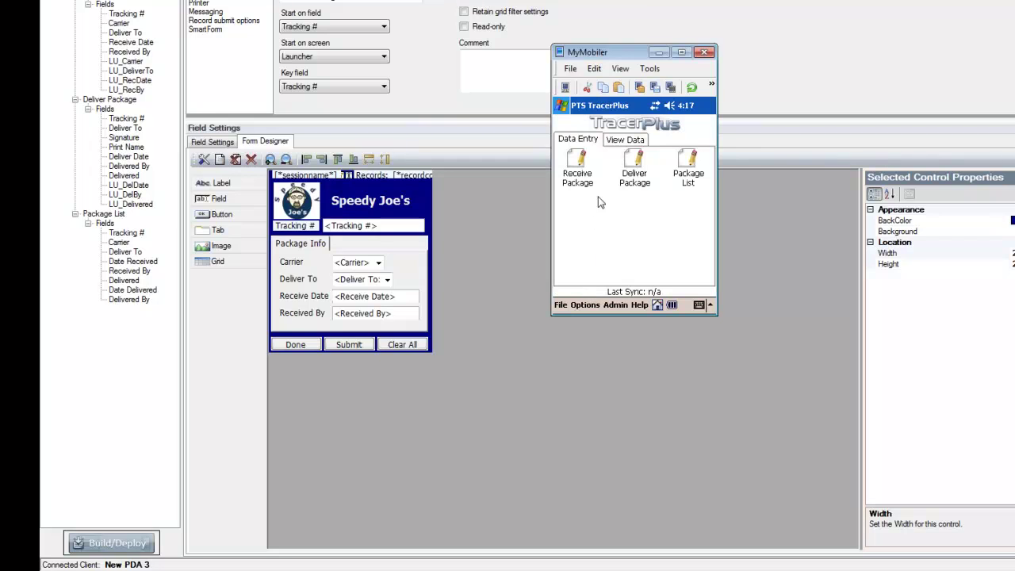
pyautogui.click(577, 159)
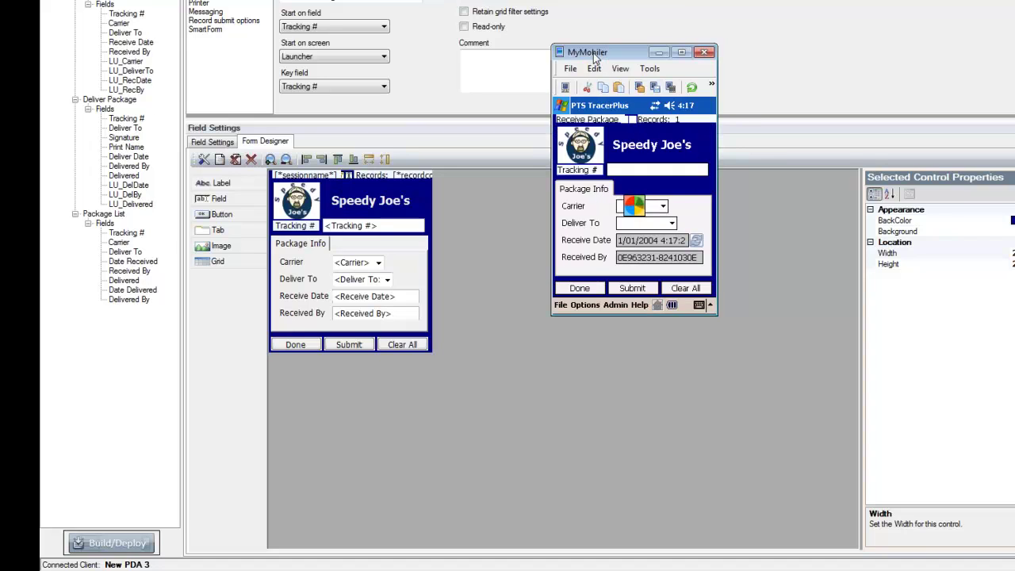
pyautogui.moveTo(595, 54); pyautogui.dragTo(479, 111)
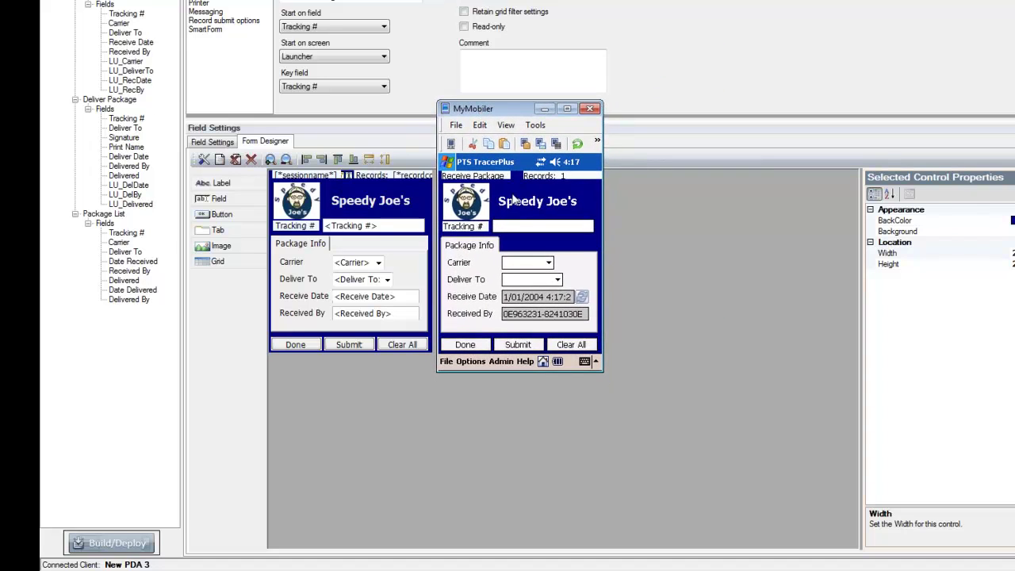